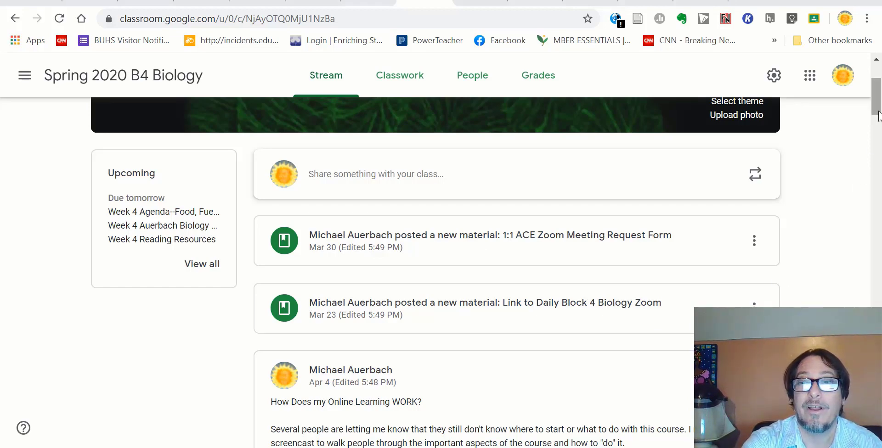
# Move the Link to Daily Block 4 Biology Zoom post to the top of the class stream.
pyautogui.moveTo(877, 116); pyautogui.dragTo(878, 223)
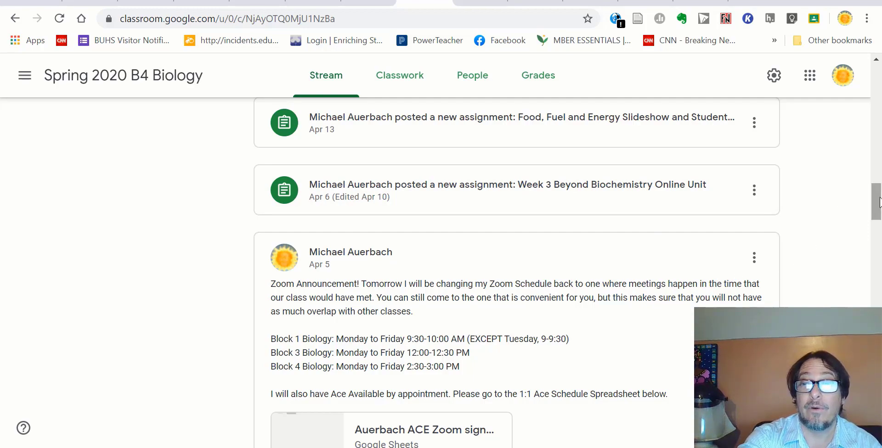
pyautogui.moveTo(877, 202); pyautogui.dragTo(873, 83)
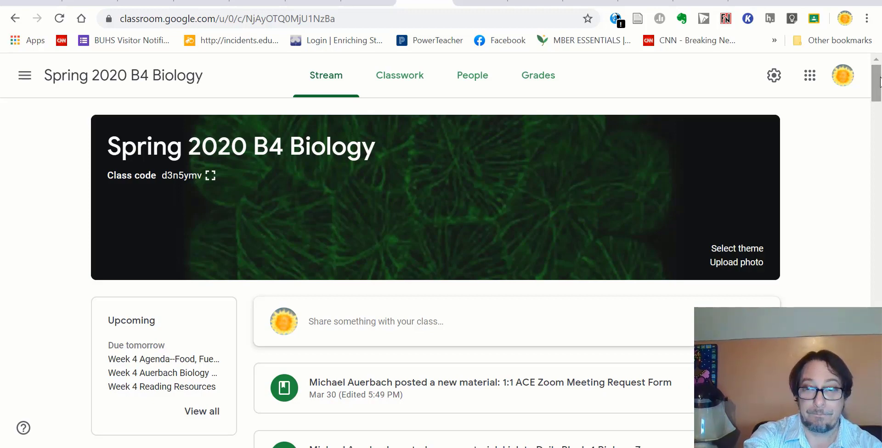
pyautogui.moveTo(880, 81); pyautogui.dragTo(879, 103)
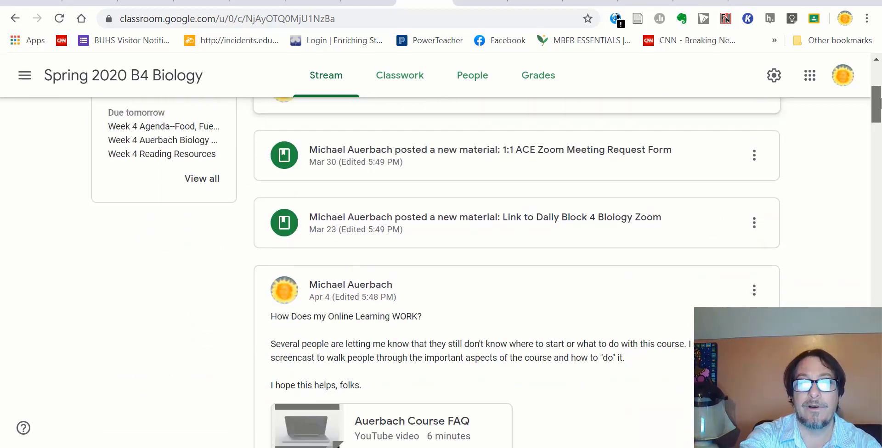
pyautogui.moveTo(880, 104); pyautogui.dragTo(880, 101)
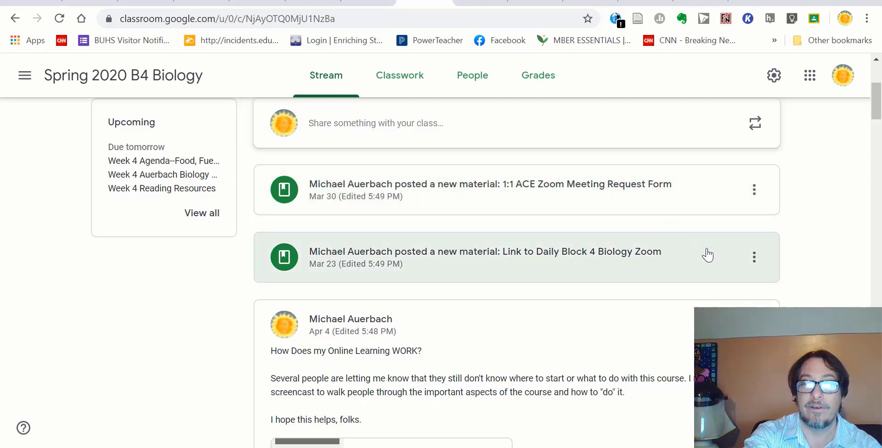
pyautogui.click(754, 258)
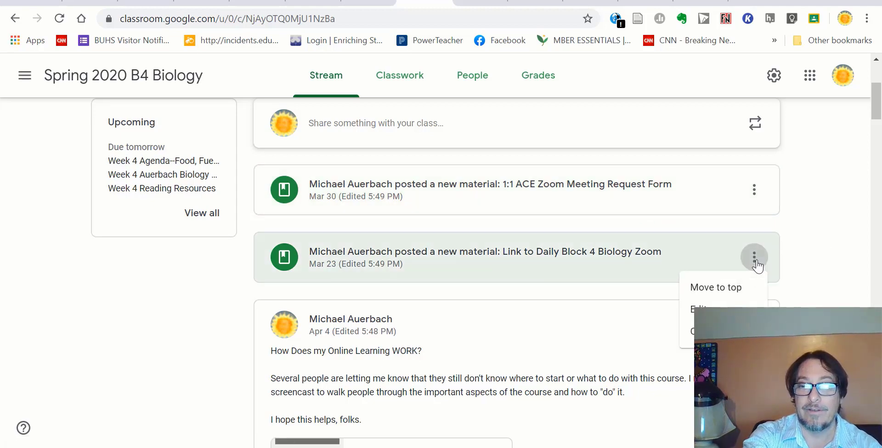
pyautogui.click(734, 296)
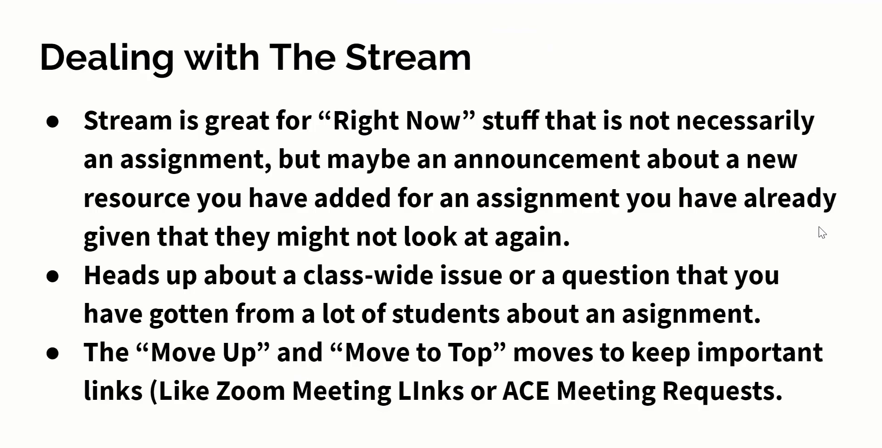
# Finish presenting the Dealing with The Stream slide and switch to the Spring 2020 B4 Biology class in Google Classroom.
pyautogui.click(819, 228)
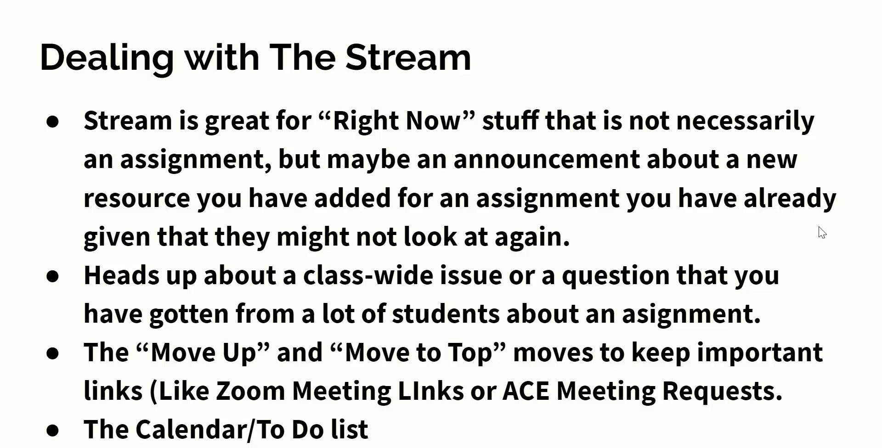
pyautogui.press('Escape')
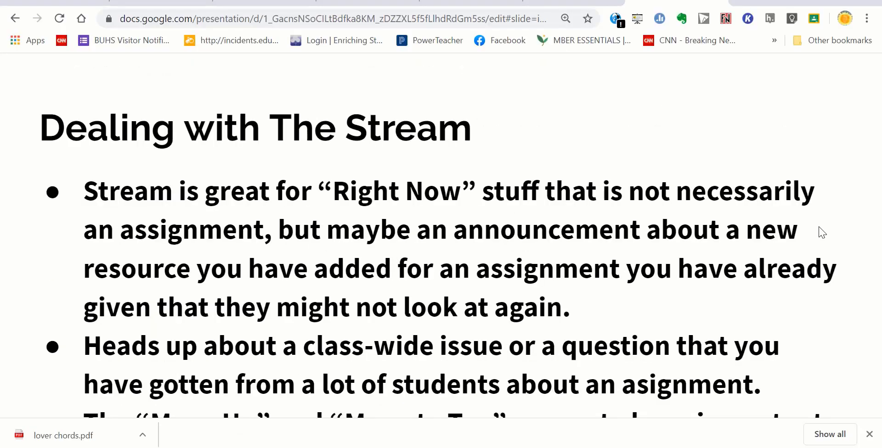
pyautogui.press('Escape')
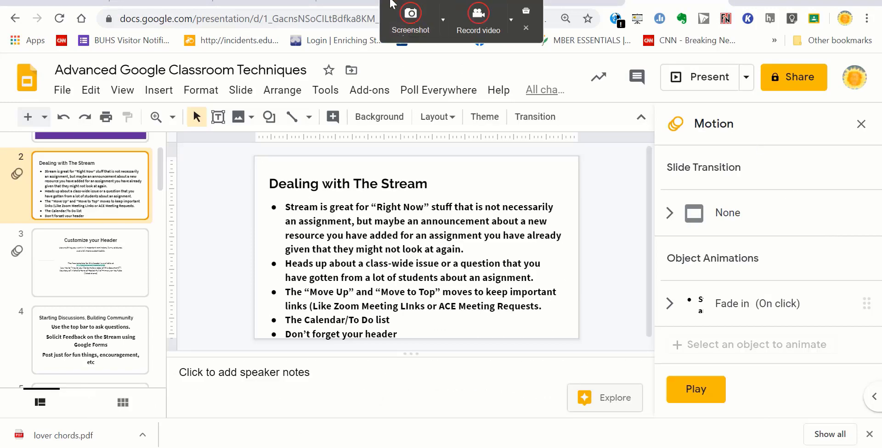
pyautogui.click(352, 1)
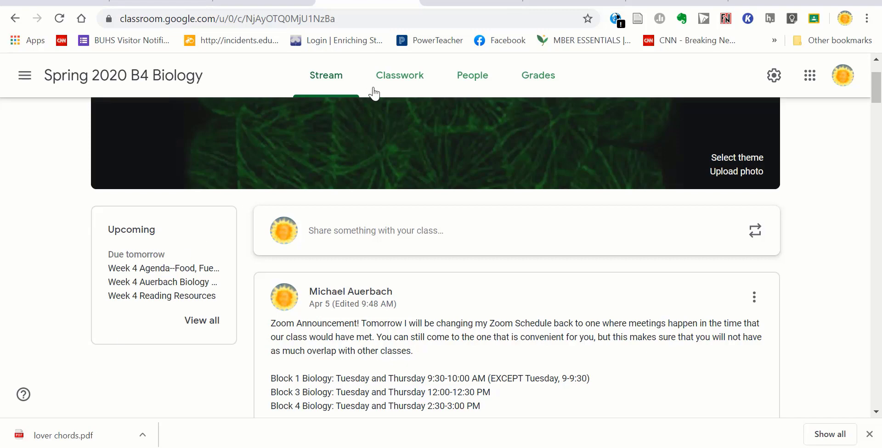
# Start a new assignment in the classwork with a due date of Apr 21, 2020, and close it without assigning.
pyautogui.click(390, 82)
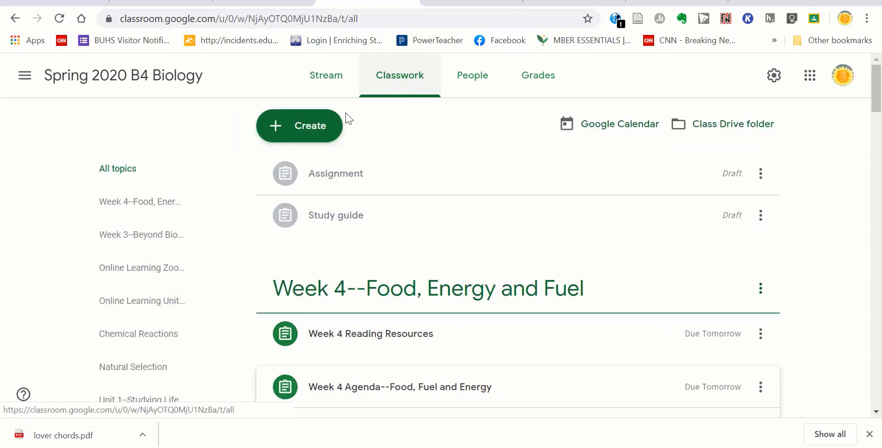
pyautogui.click(320, 137)
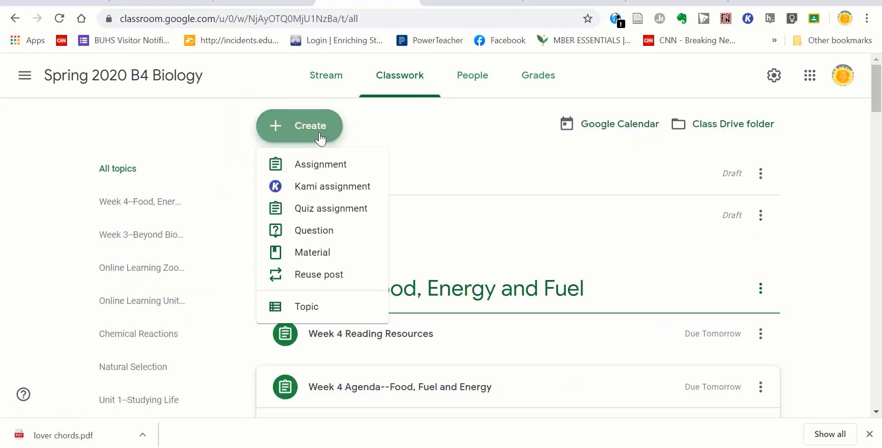
pyautogui.click(320, 166)
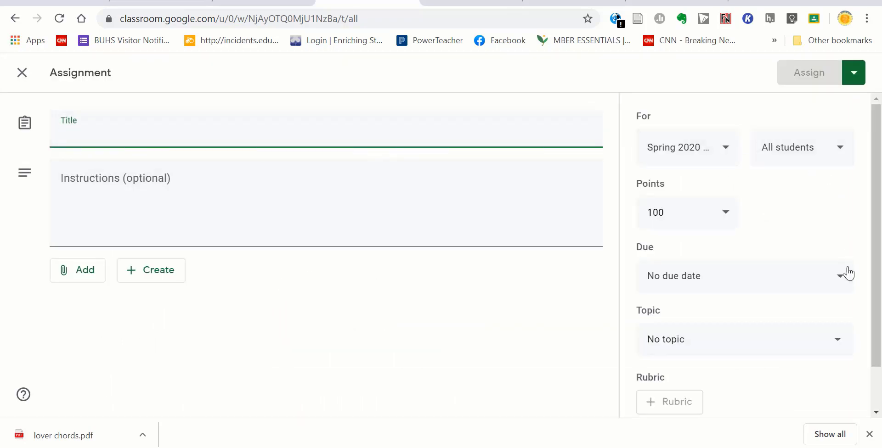
pyautogui.click(841, 284)
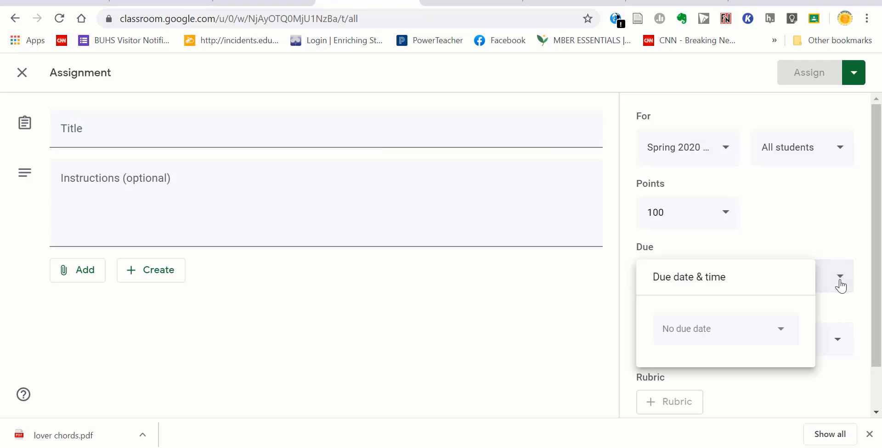
pyautogui.click(743, 334)
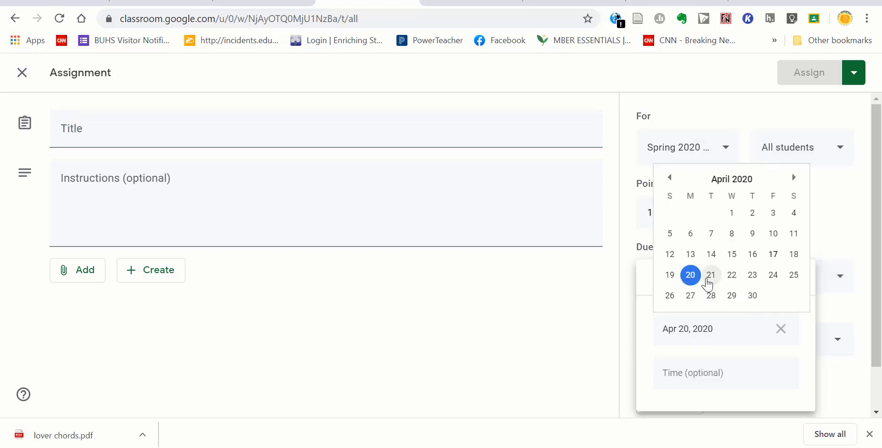
pyautogui.click(711, 277)
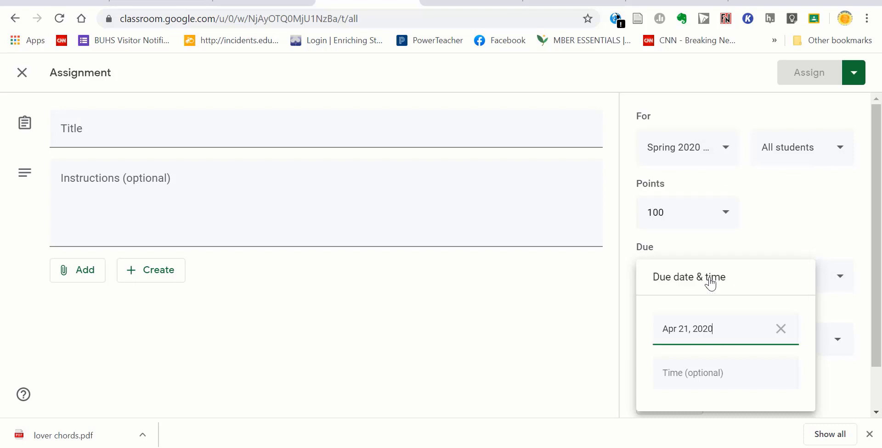
pyautogui.click(620, 282)
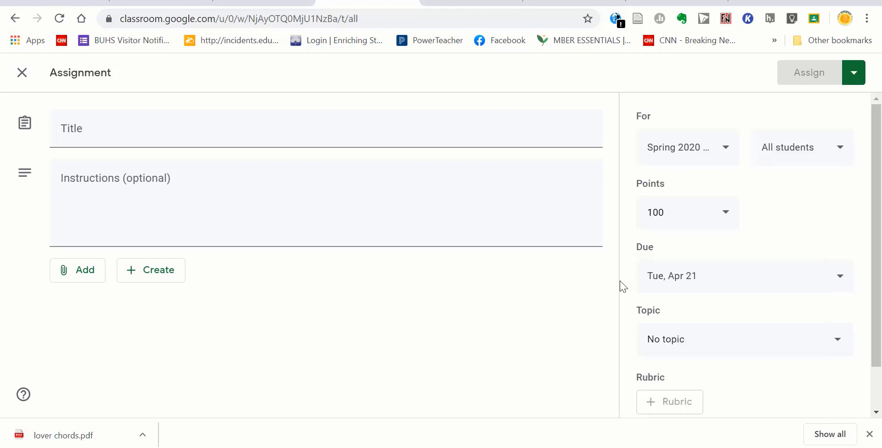
pyautogui.scroll(-1, 650, 344)
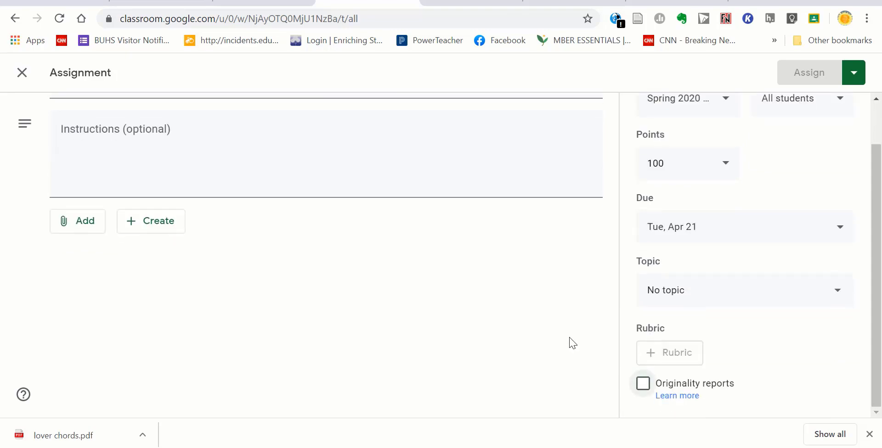
pyautogui.click(22, 74)
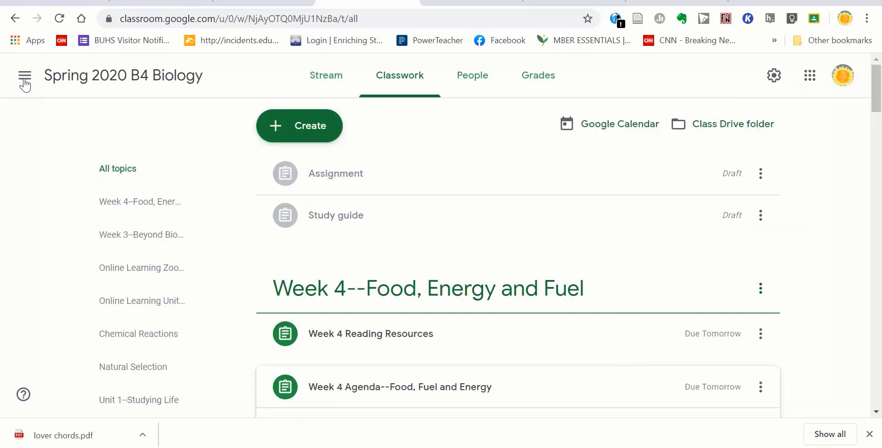
# View the upcoming work box in the class stream and open the teaching To-do list.
pyautogui.click(326, 79)
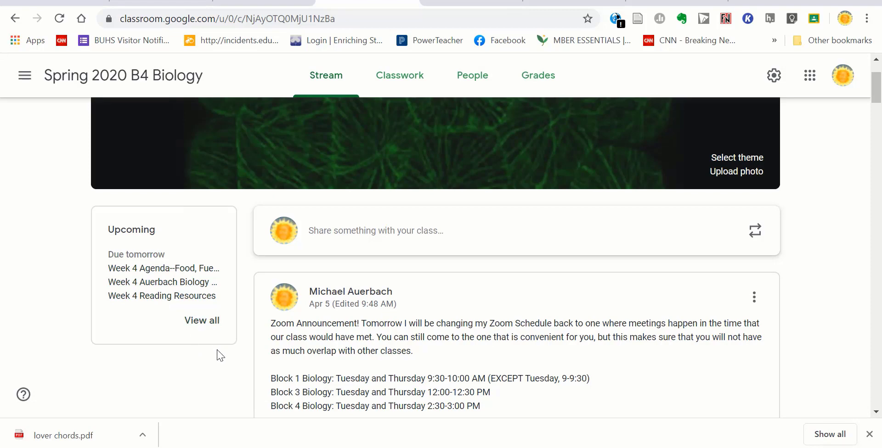
pyautogui.scroll(2, 228, 257)
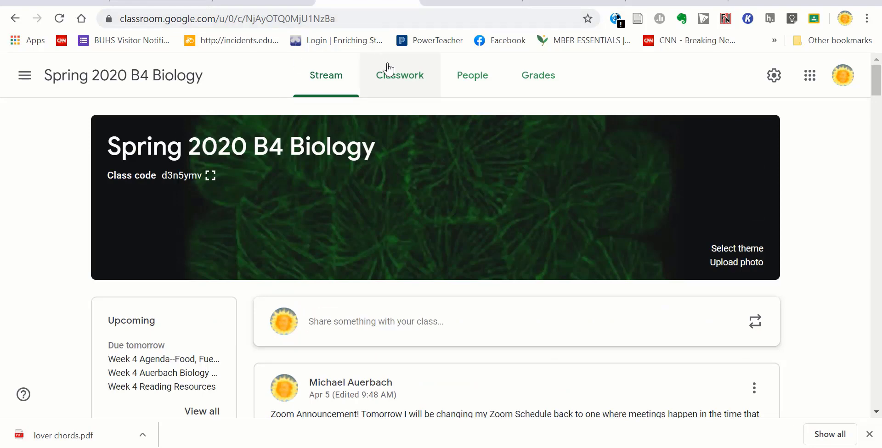
pyautogui.click(23, 83)
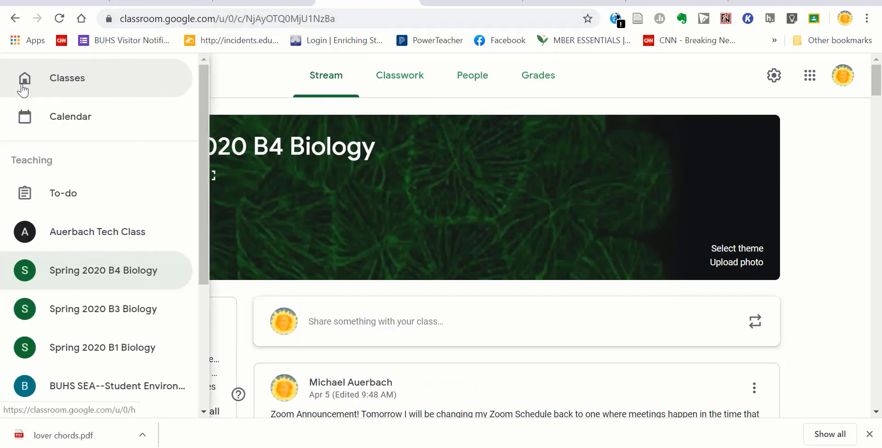
pyautogui.click(67, 198)
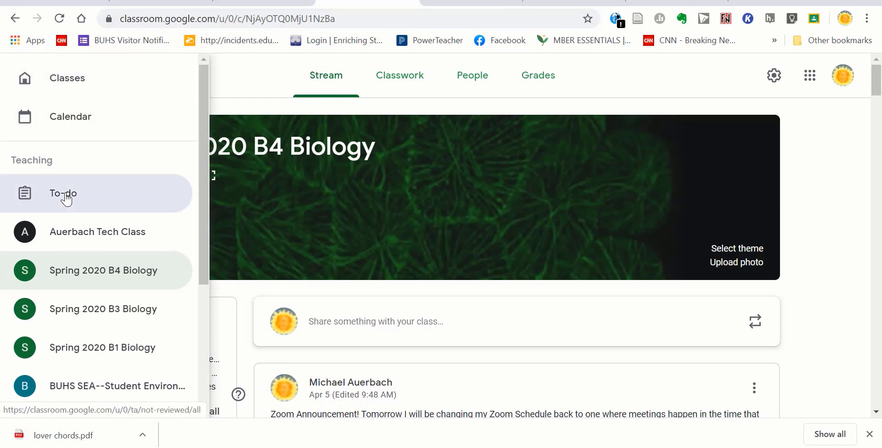
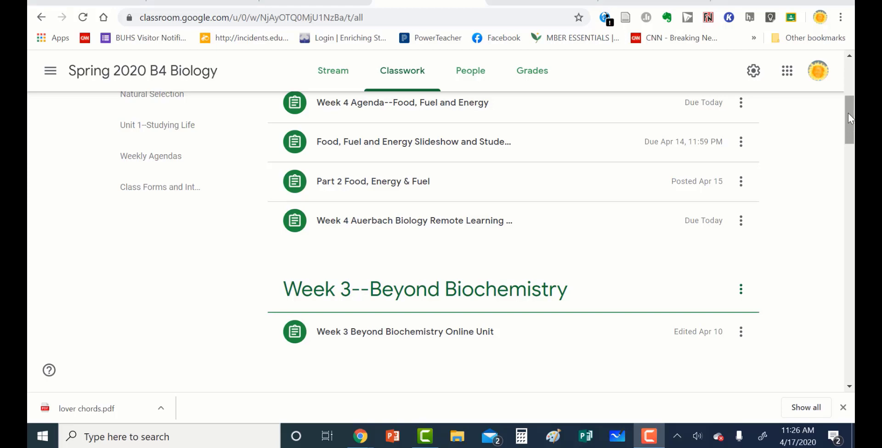
# Examine the instructions and attachments of the Food, Fuel and Energy Slideshow assignment under the Week 4 topic, and collapse it.
pyautogui.moveTo(848, 118); pyautogui.dragTo(840, 82)
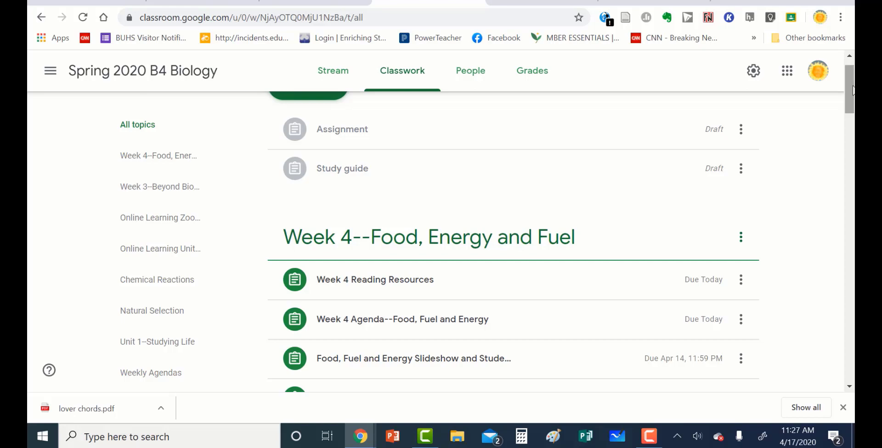
pyautogui.rightClick(853, 101)
pyautogui.moveTo(853, 89); pyautogui.dragTo(854, 106)
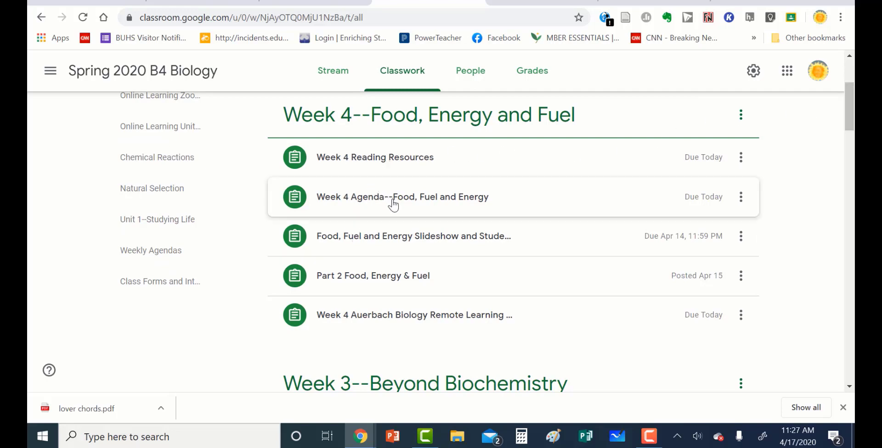
pyautogui.click(386, 252)
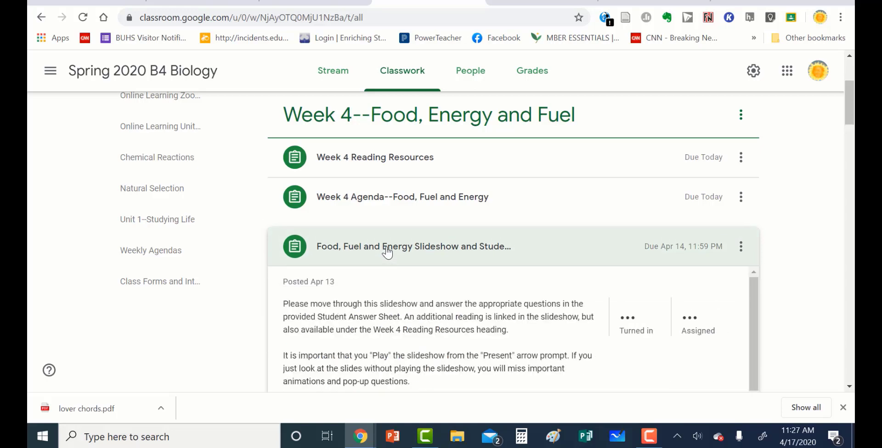
pyautogui.scroll(-1, 404, 307)
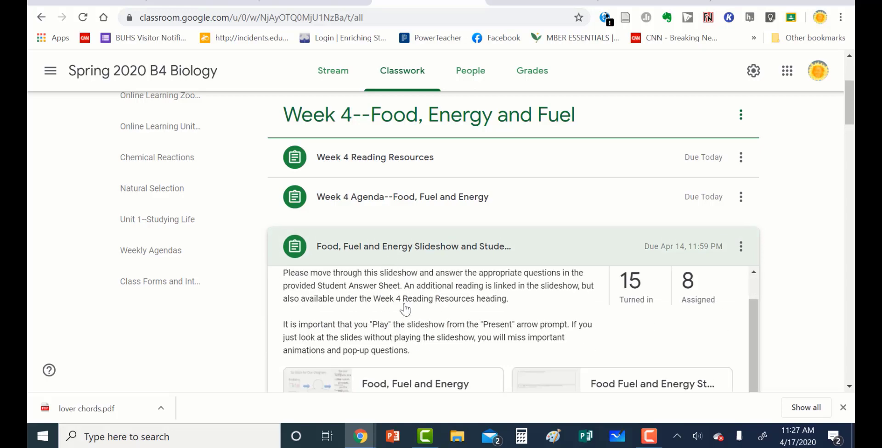
pyautogui.scroll(-1, 404, 309)
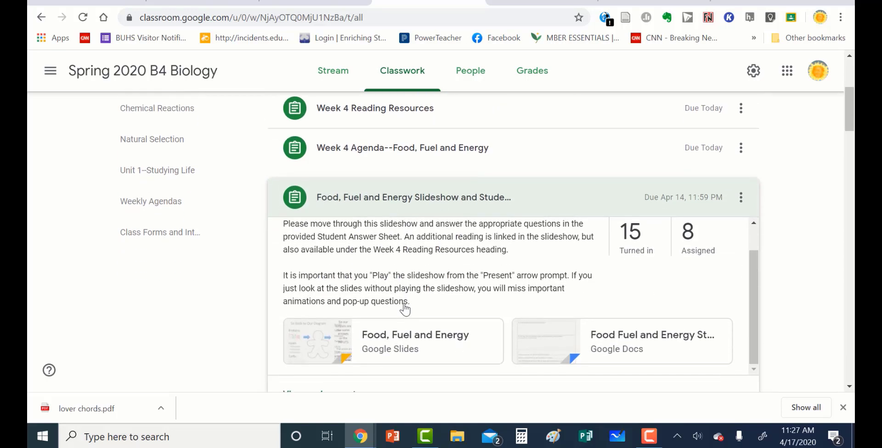
pyautogui.scroll(1, 404, 308)
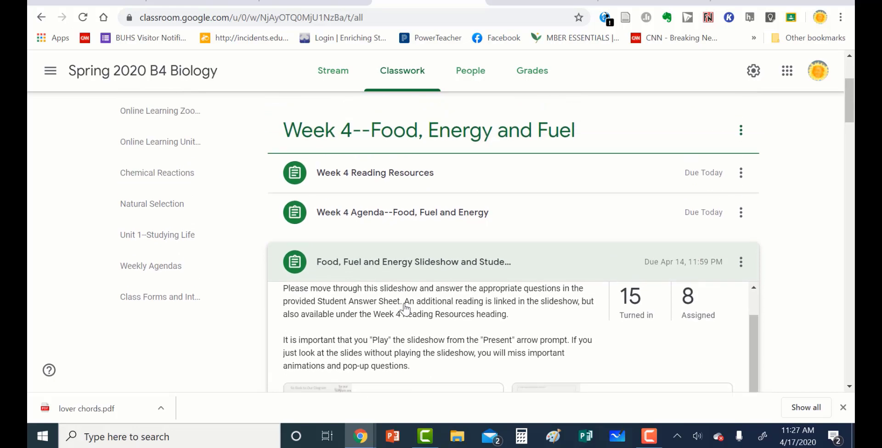
pyautogui.click(538, 261)
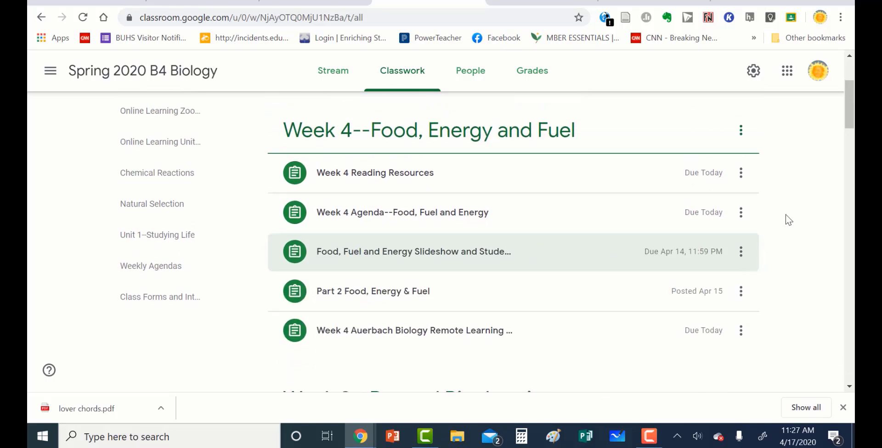
# Show only the Chemical Reactions topic, view The Chemistry of Cookies material, and return to the topic.
pyautogui.scroll(2, 797, 198)
pyautogui.scroll(1, 799, 198)
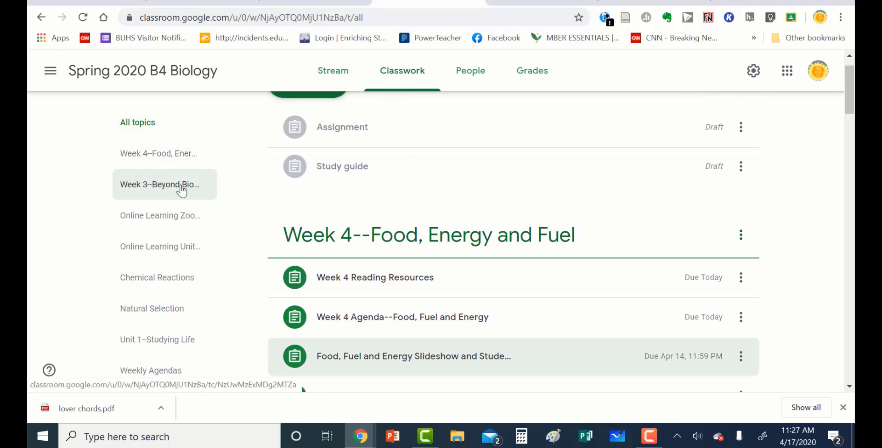
pyautogui.click(171, 282)
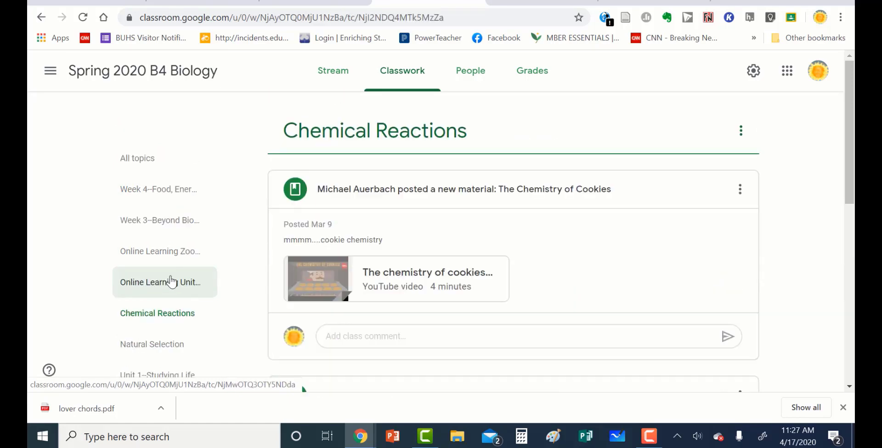
pyautogui.click(662, 191)
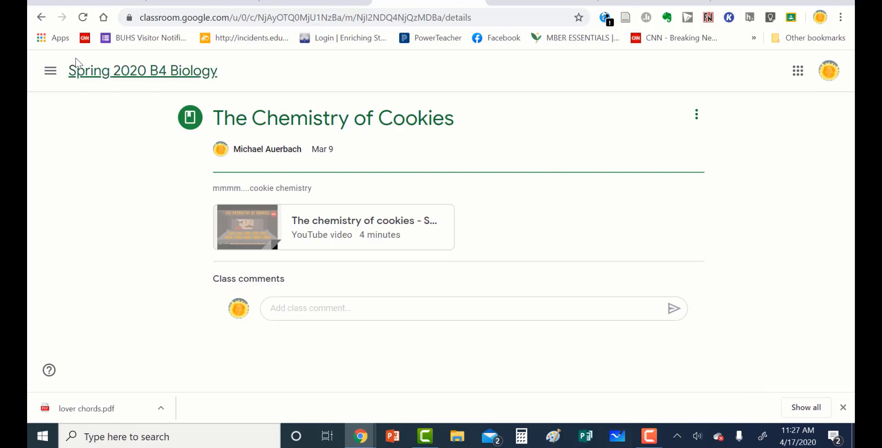
pyautogui.click(42, 19)
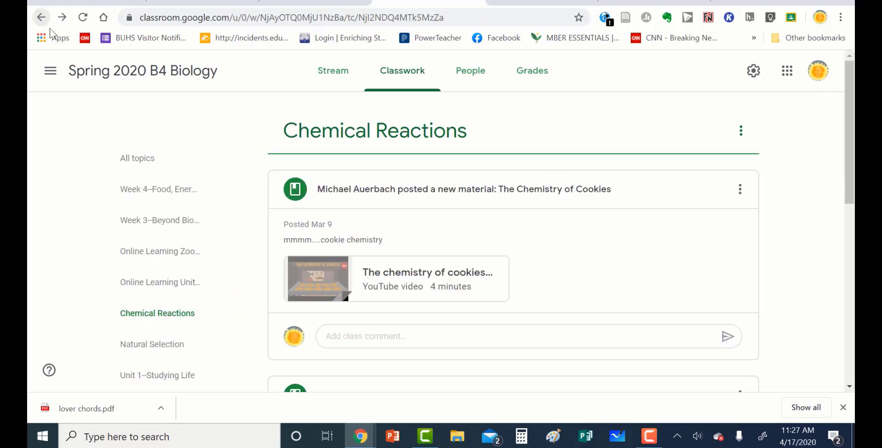
# Show only the Natural Selection topic and look through its posted assignments and attachments.
pyautogui.click(148, 343)
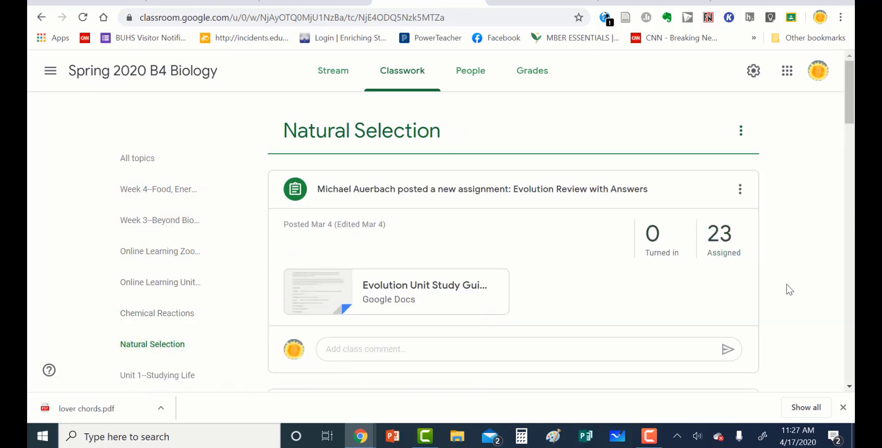
pyautogui.scroll(-9, 786, 285)
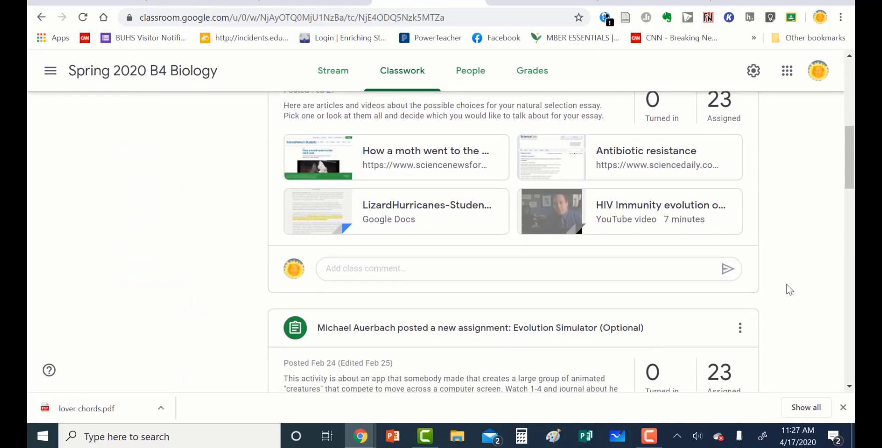
pyautogui.scroll(-4, 787, 284)
pyautogui.scroll(7, 786, 285)
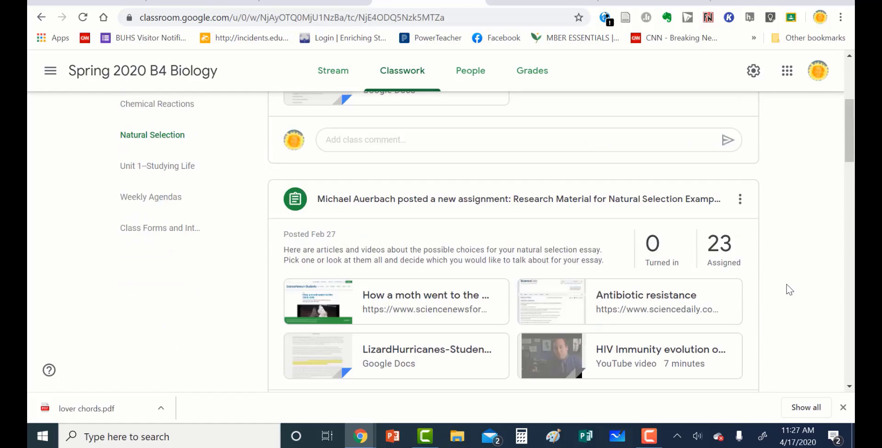
pyautogui.scroll(5, 786, 285)
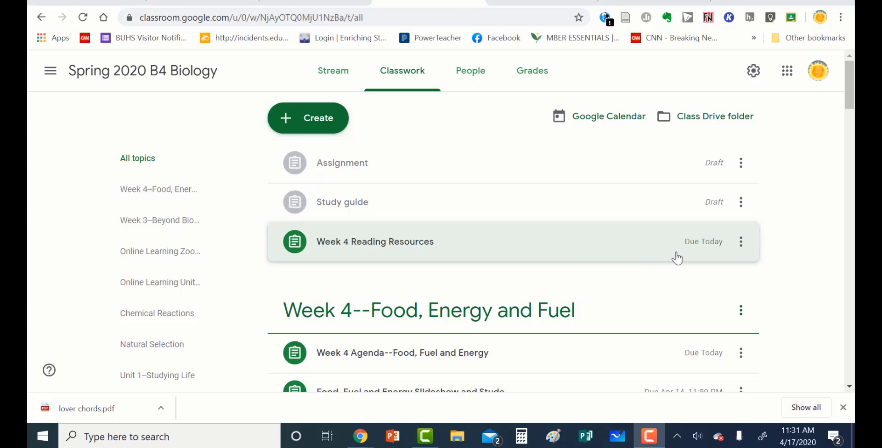
# Edit the Week 4 Reading Resources assignment to assign it to the topic Week 4--Food, Energy and Fuel, and save it.
pyautogui.click(741, 243)
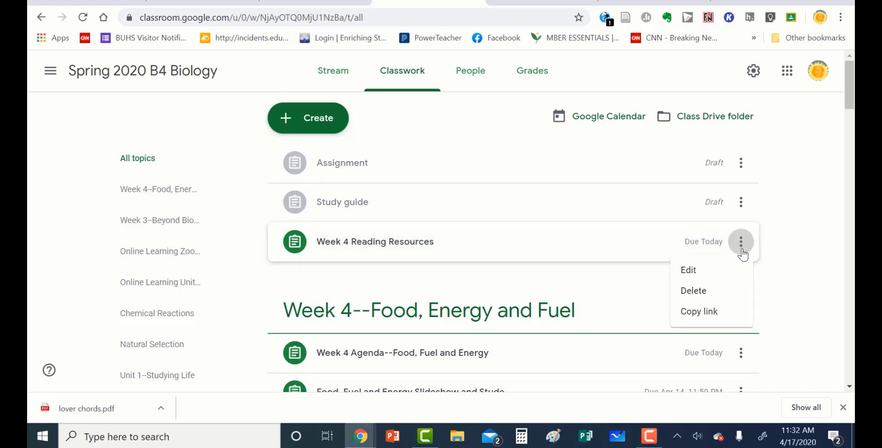
pyautogui.click(696, 269)
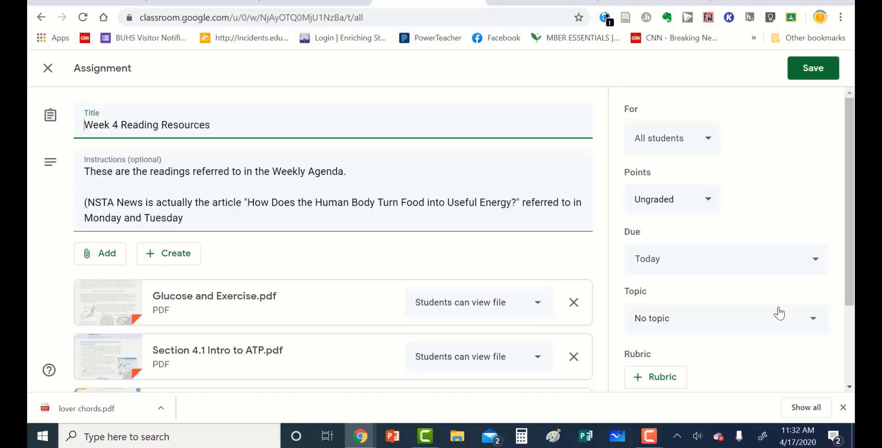
pyautogui.click(808, 329)
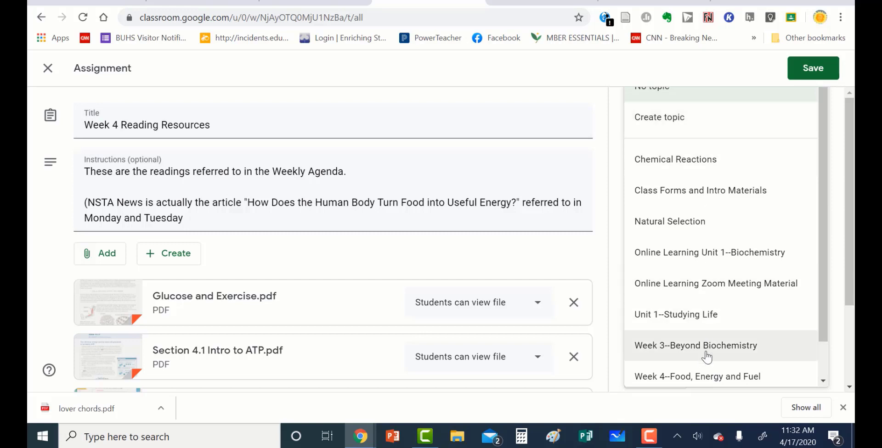
pyautogui.click(707, 376)
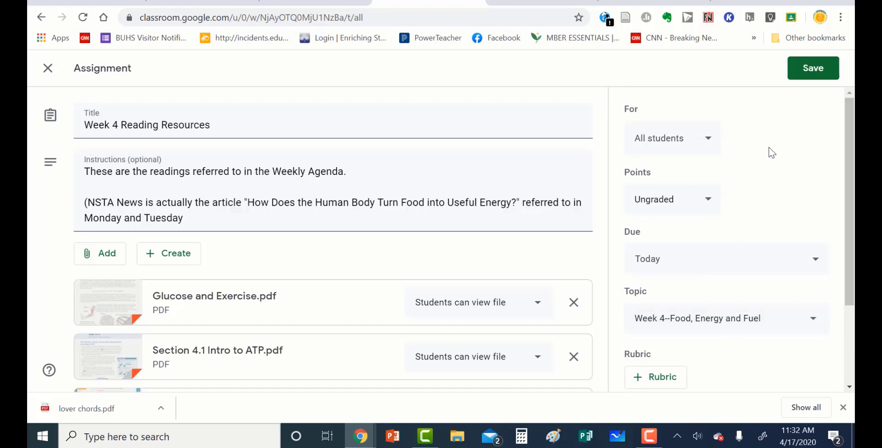
pyautogui.click(812, 74)
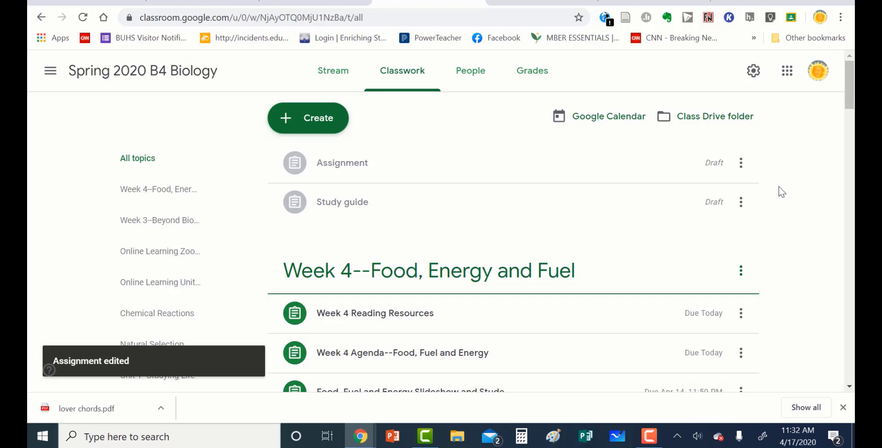
# Try to move the draft named Assignment down into the Week 4--Food, Energy and Fuel topic.
pyautogui.click(611, 176)
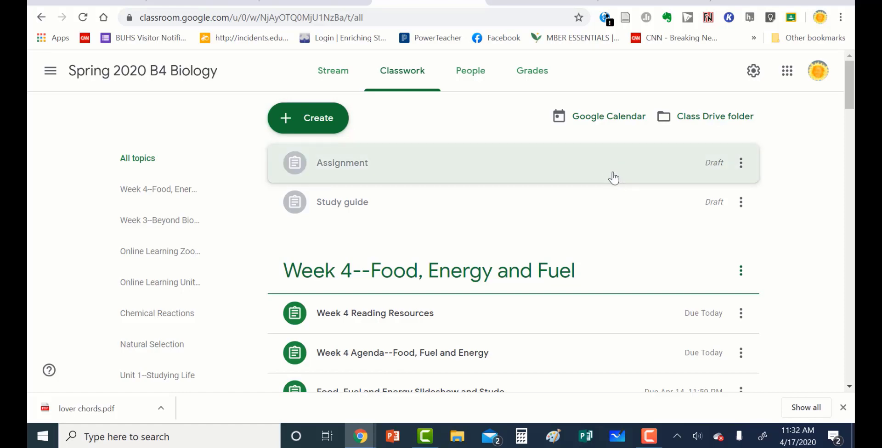
pyautogui.moveTo(614, 178); pyautogui.dragTo(553, 139)
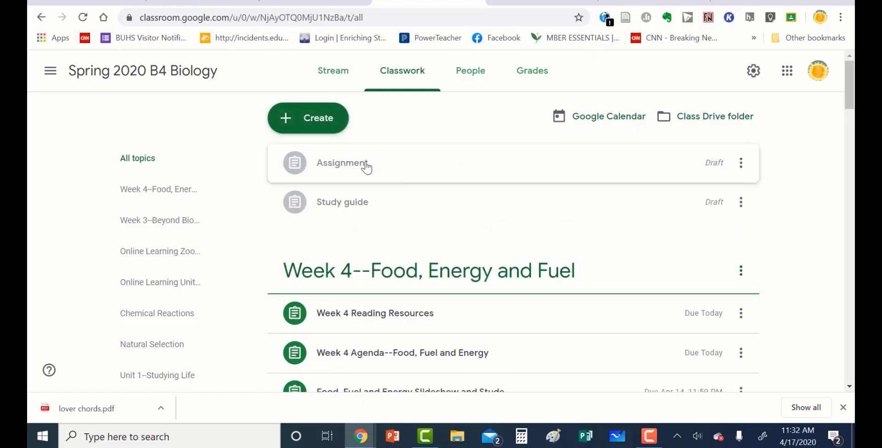
pyautogui.moveTo(366, 168); pyautogui.dragTo(383, 265)
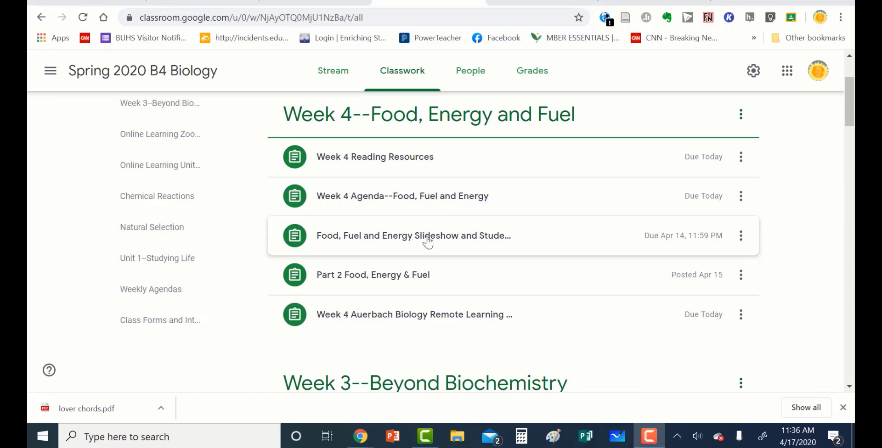
# Reorder the Week 4 topic with the Remote Learning assignment first and Week 4 Reading Resources and Week 4 Agenda as the last two items.
pyautogui.click(434, 317)
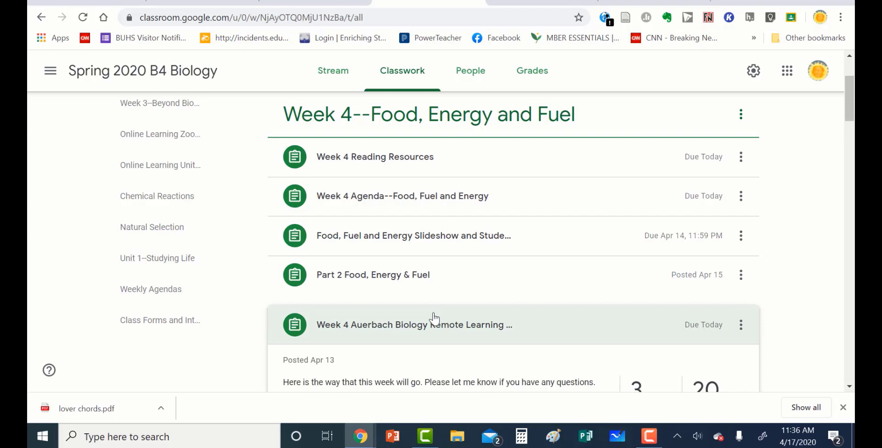
pyautogui.moveTo(436, 327); pyautogui.dragTo(432, 144)
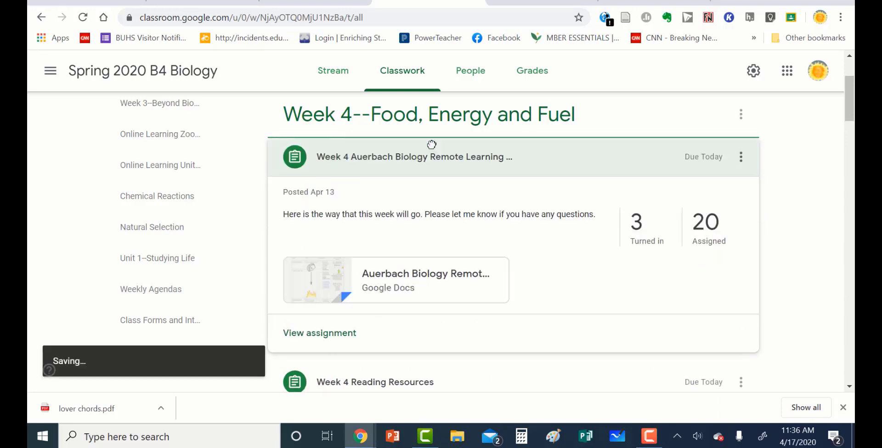
pyautogui.click(408, 165)
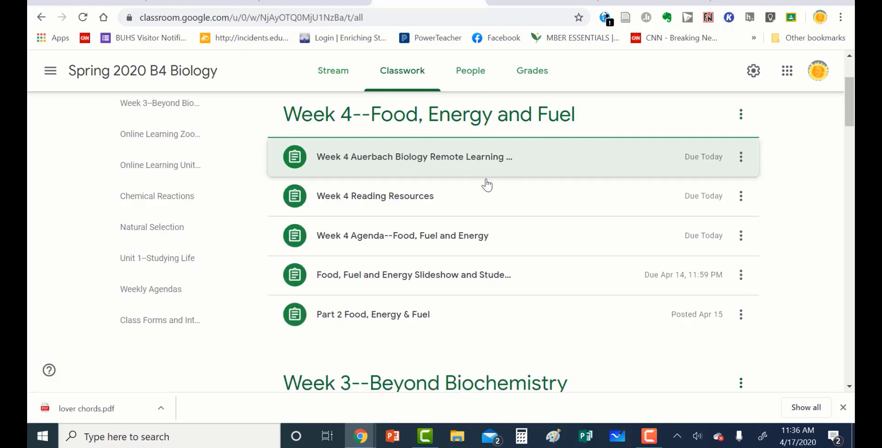
pyautogui.moveTo(478, 199); pyautogui.dragTo(454, 306)
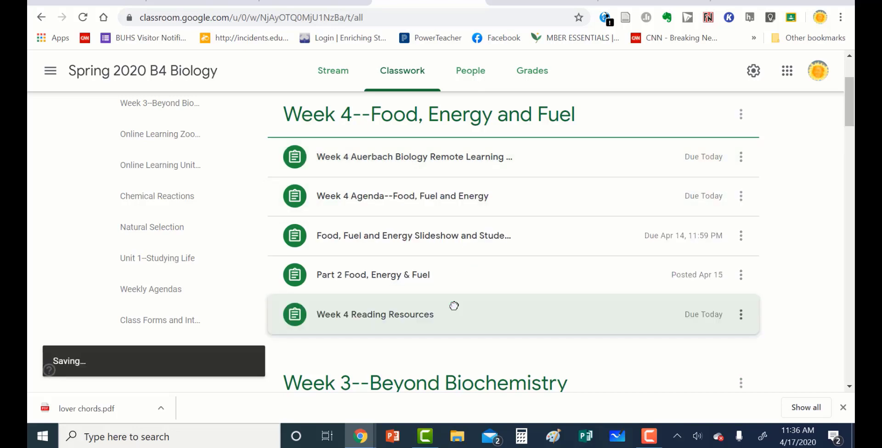
pyautogui.moveTo(429, 199); pyautogui.dragTo(596, 312)
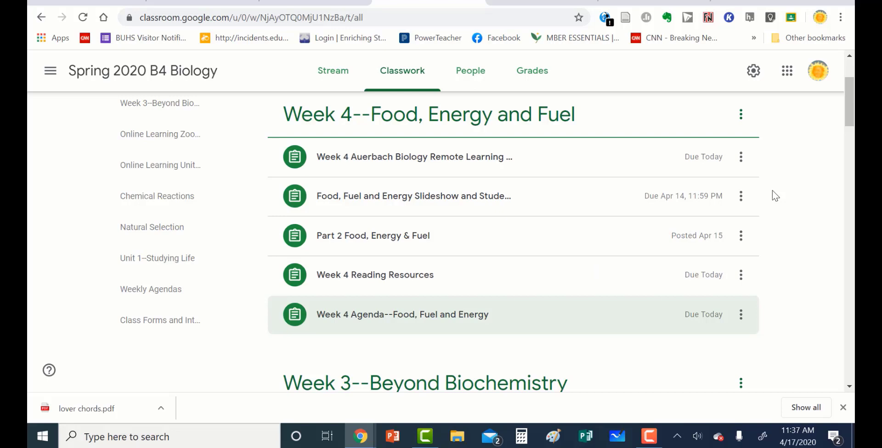
# Browse the class forms, Weekly Agendas and Online Learning Zoom Meeting Material topics, including the 1:1 ACE Zoom Meeting Request Form.
pyautogui.click(183, 331)
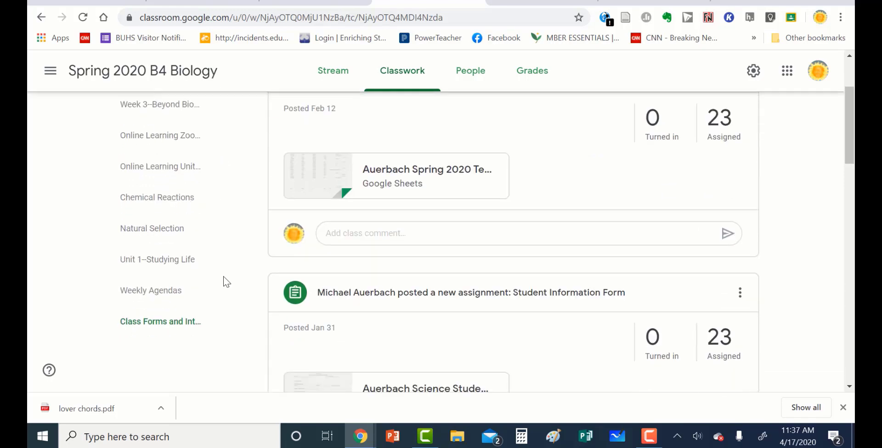
pyautogui.click(168, 297)
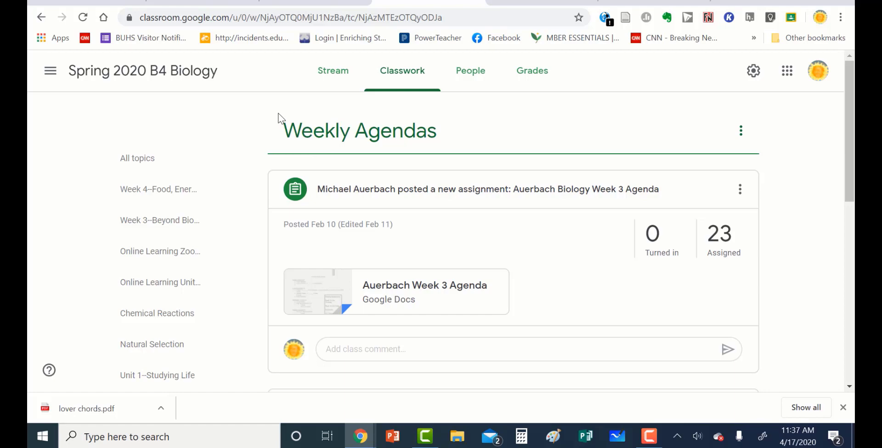
pyautogui.click(168, 260)
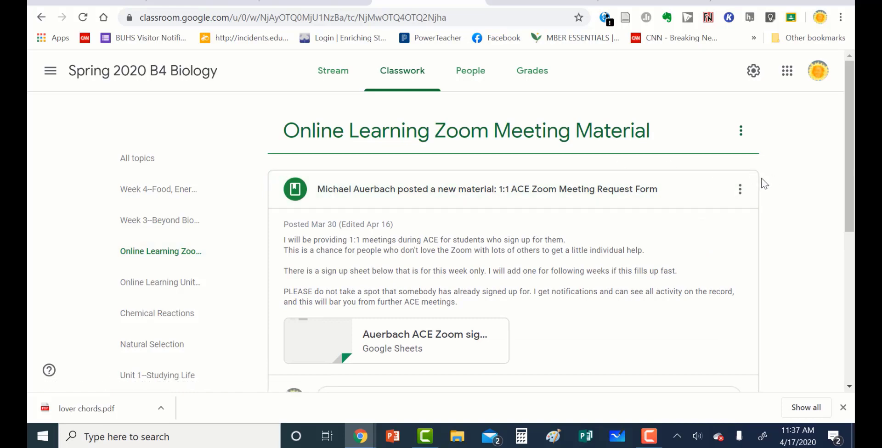
pyautogui.click(587, 204)
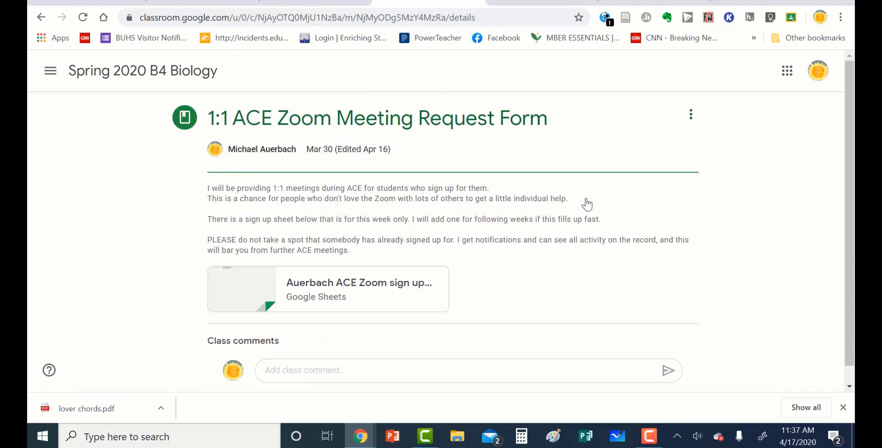
pyautogui.click(39, 19)
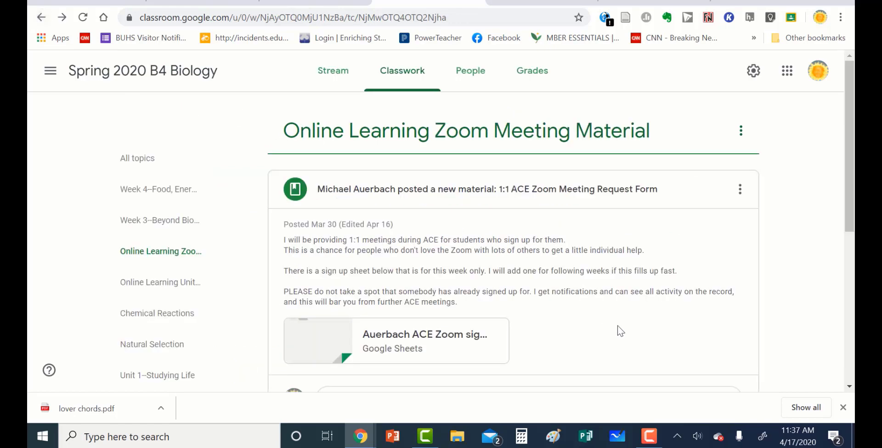
pyautogui.scroll(-3, 617, 324)
pyautogui.scroll(-1, 617, 310)
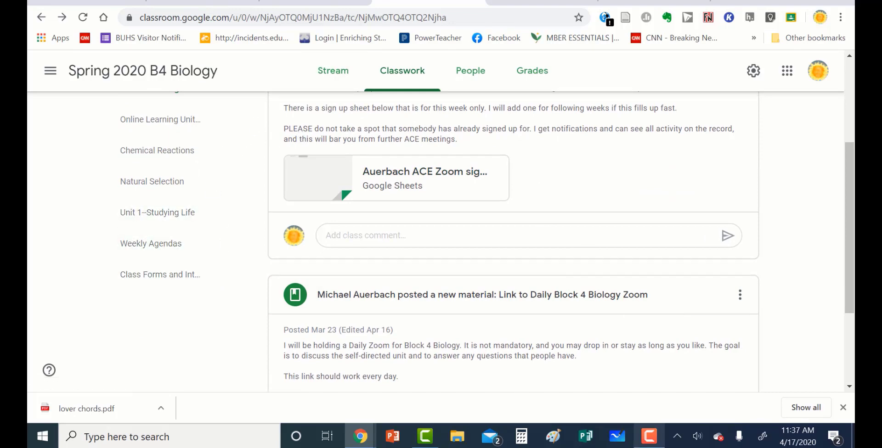
# Advance through the points of the Grading, etc slide and exit the slide show.
pyautogui.click(656, 442)
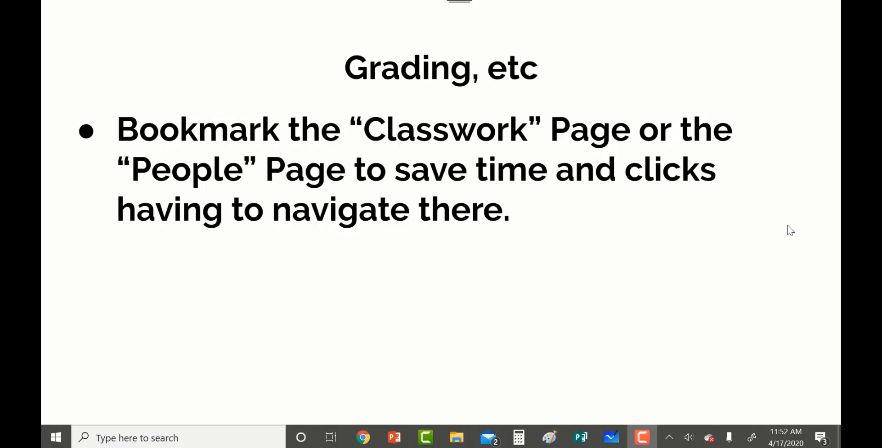
pyautogui.click(788, 225)
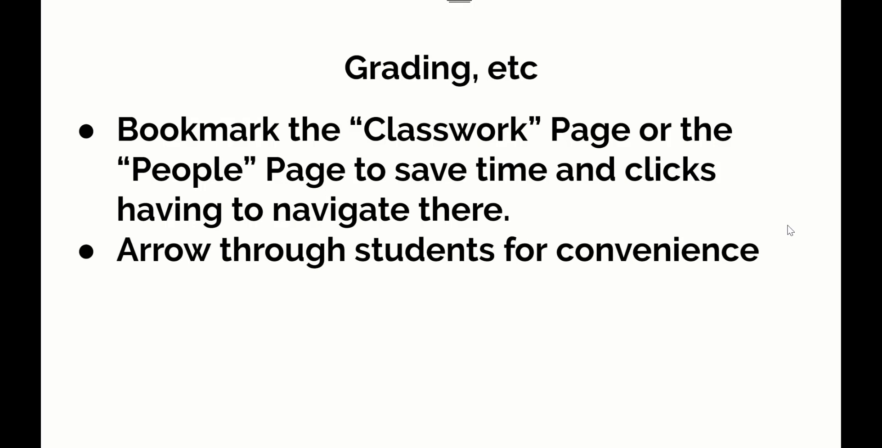
pyautogui.press('Escape')
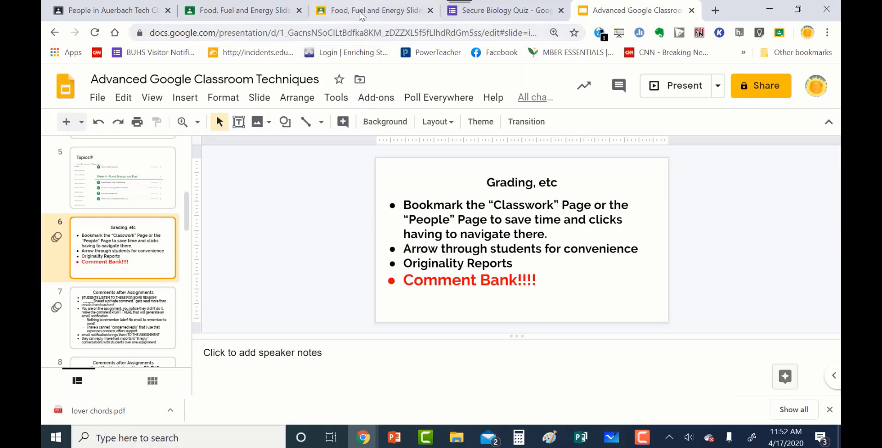
# Switch to the grading page of the Food, Fuel and Energy Slideshow assignment and grade the open student's submission 10 out of 10.
pyautogui.click(363, 12)
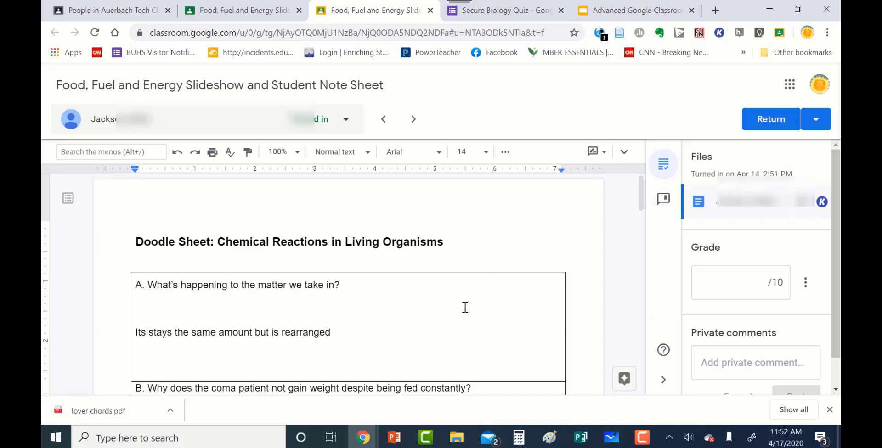
pyautogui.click(754, 283)
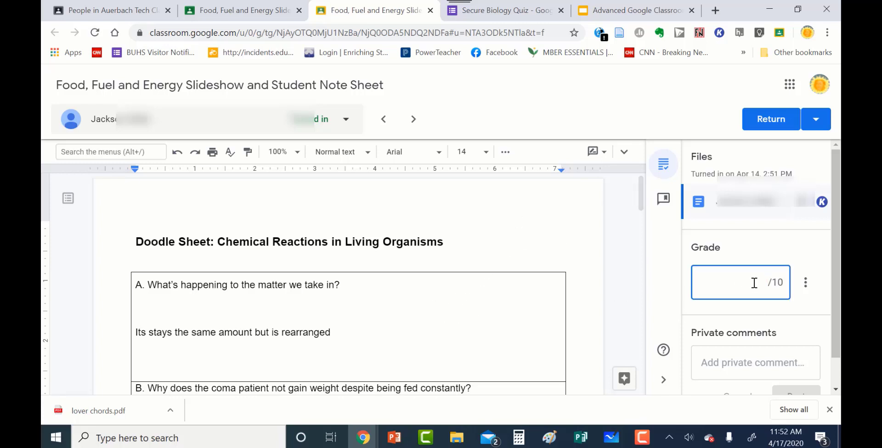
pyautogui.write('10')
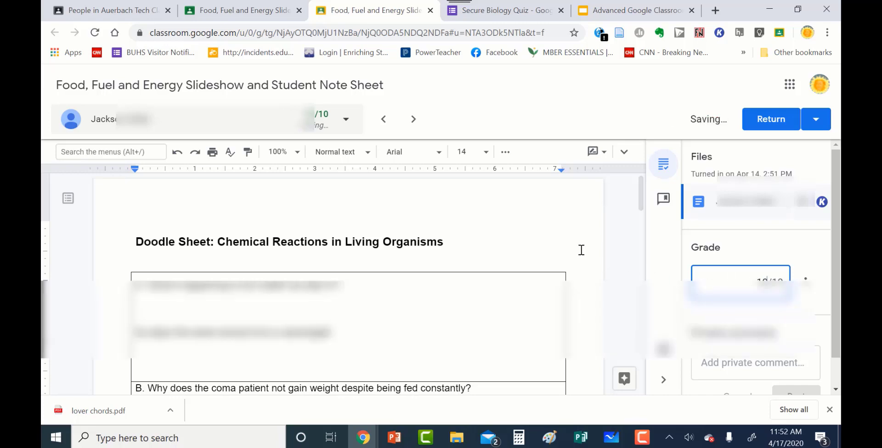
# Open two students' submissions individually from the assignment's Student work list, and close both of them again.
pyautogui.click(217, 6)
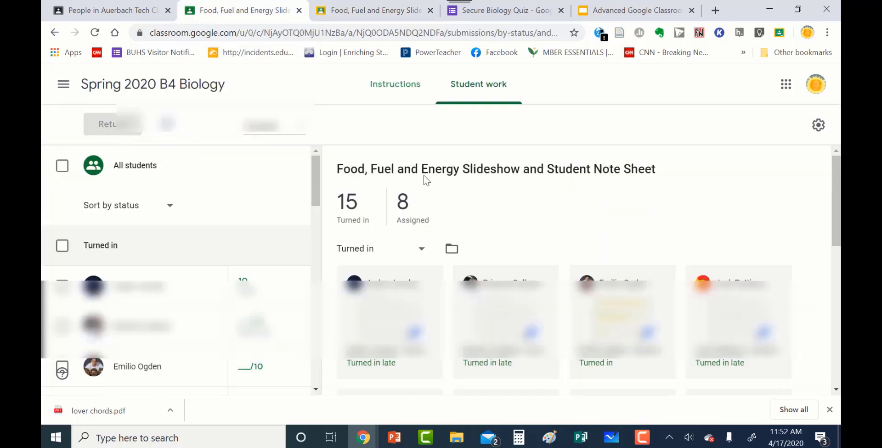
pyautogui.click(61, 369)
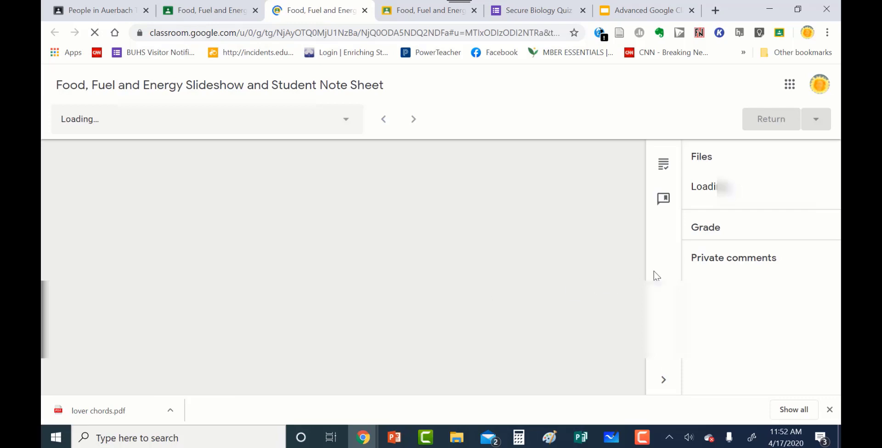
pyautogui.click(209, 13)
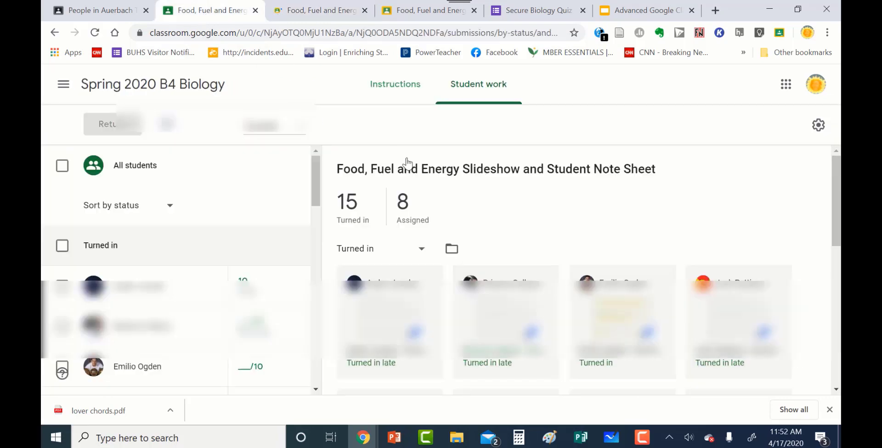
pyautogui.click(62, 367)
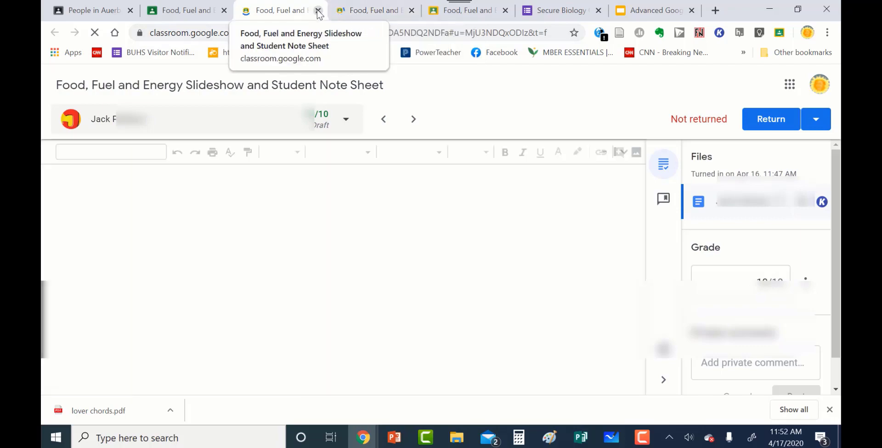
pyautogui.click(317, 11)
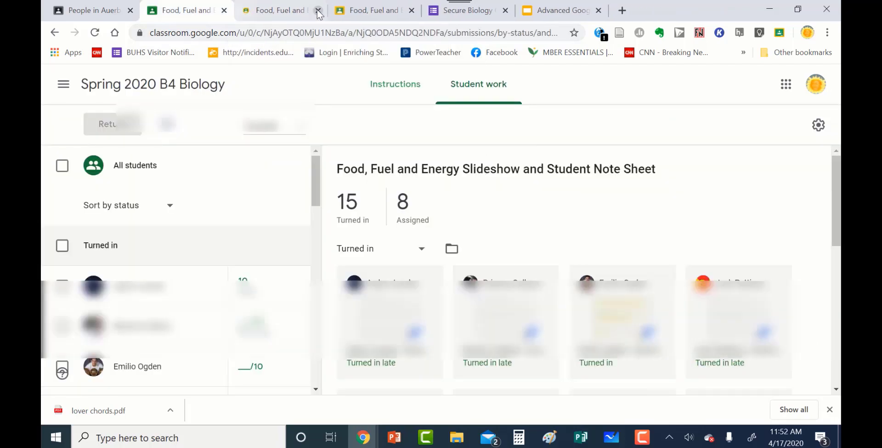
pyautogui.click(318, 11)
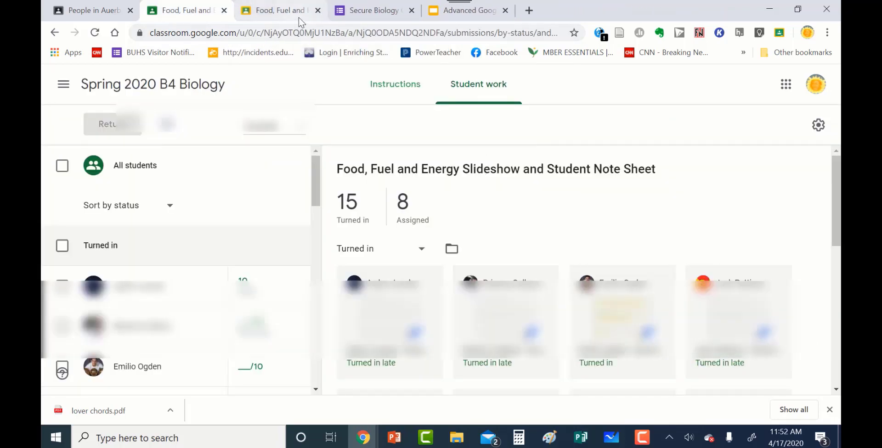
# Switch to the Food, Fuel and Energy Slideshow grading page and step forward through several students' submissions.
pyautogui.click(299, 17)
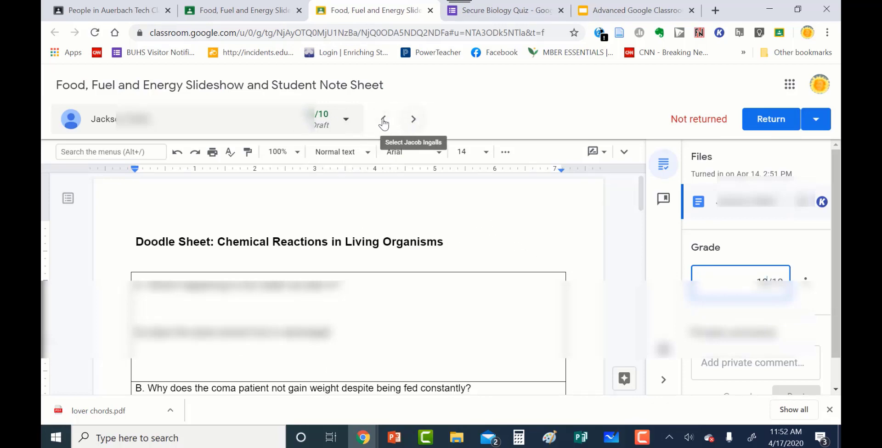
pyautogui.click(414, 120)
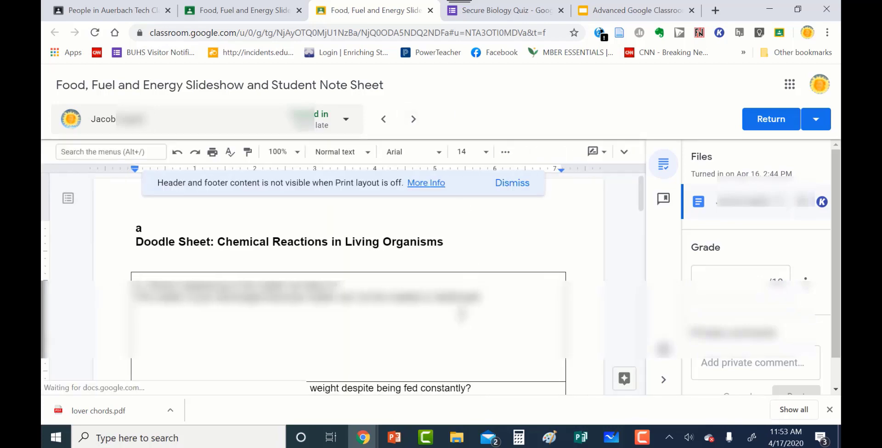
pyautogui.scroll(-3, 469, 259)
pyautogui.scroll(2, 461, 314)
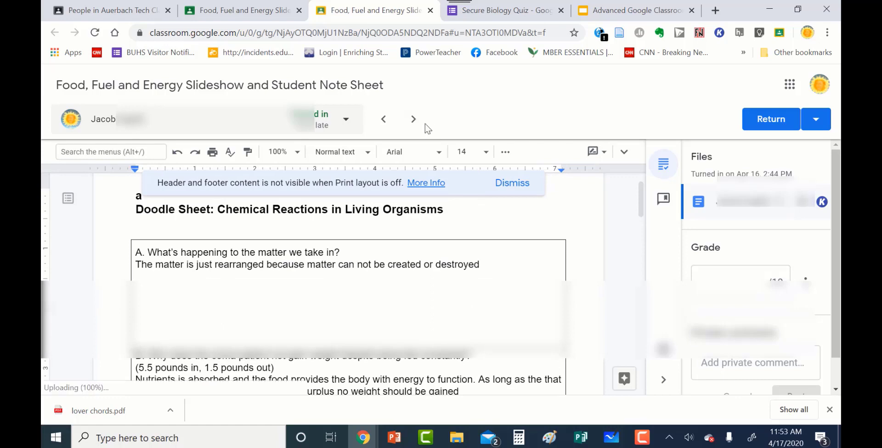
pyautogui.click(414, 119)
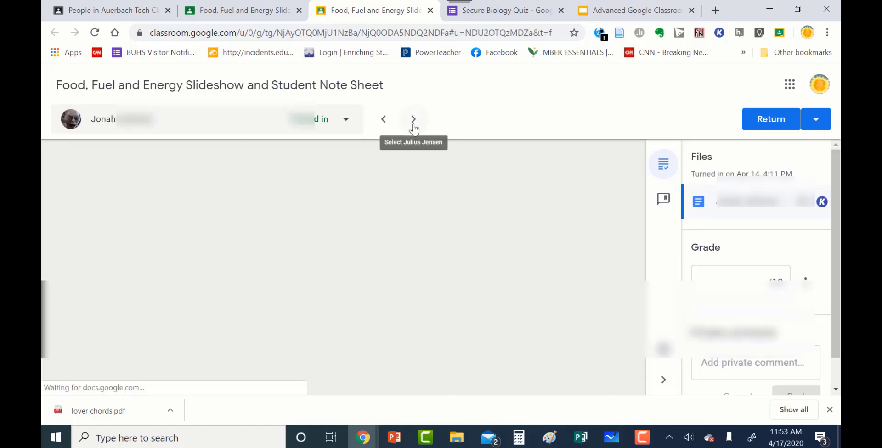
pyautogui.click(413, 120)
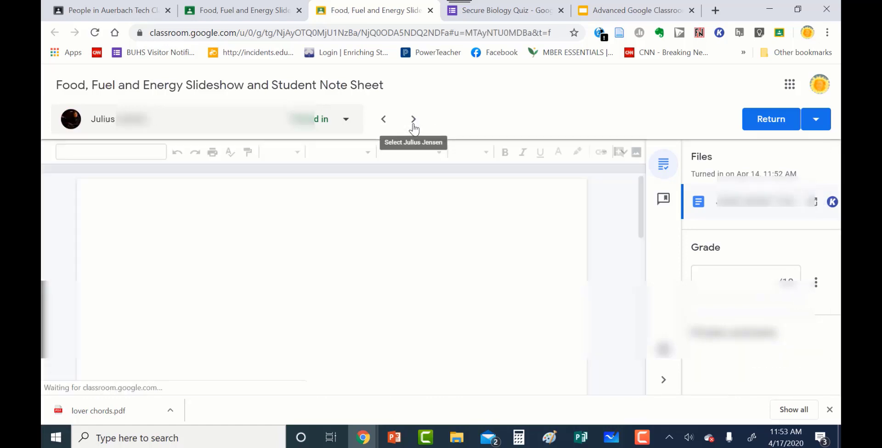
pyautogui.click(414, 121)
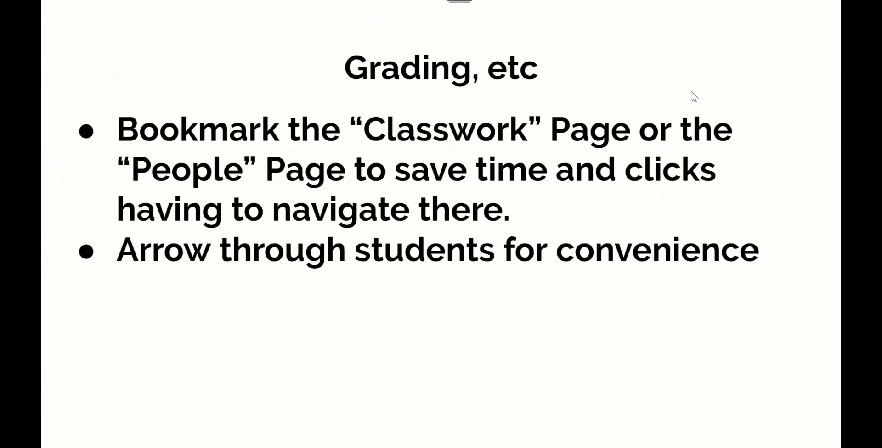
# Advance the Grading, etc slide to the Originality Reports point, exit the slide show and switch to Auerbach Tech Class.
pyautogui.press('Right')
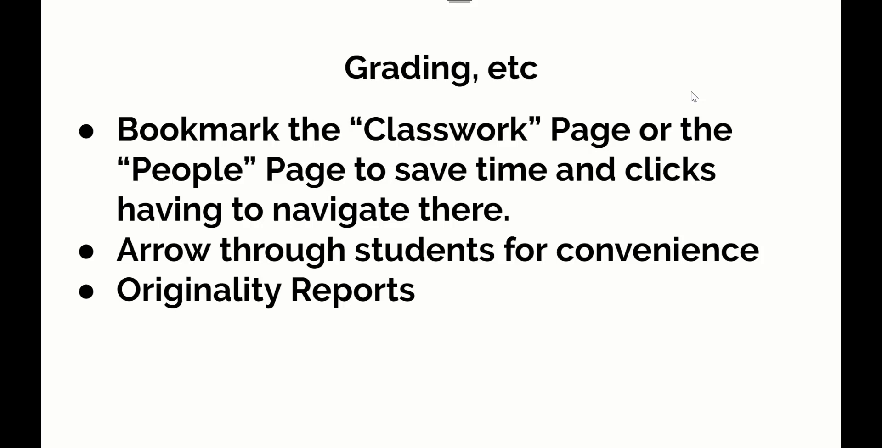
pyautogui.press('Escape')
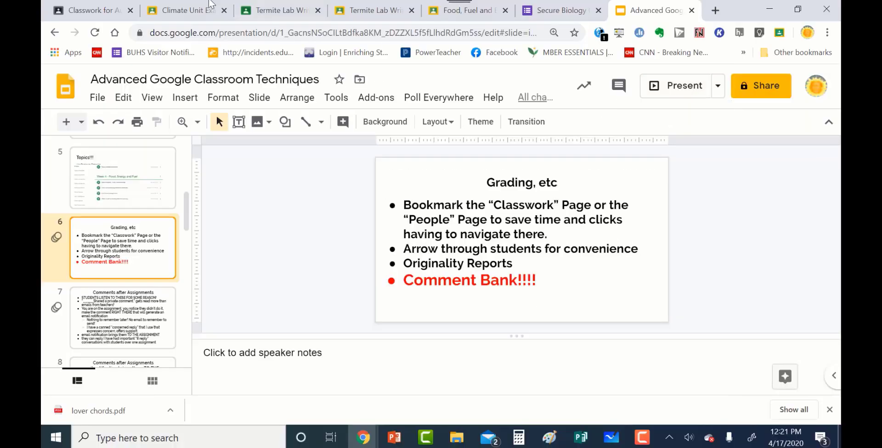
pyautogui.click(75, 9)
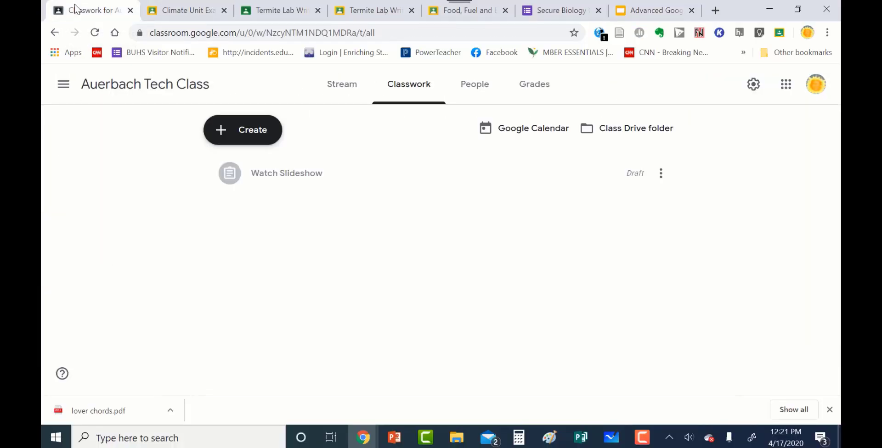
# Look through the teachers and students listed on the class's People page.
pyautogui.click(475, 92)
pyautogui.scroll(-2, 763, 237)
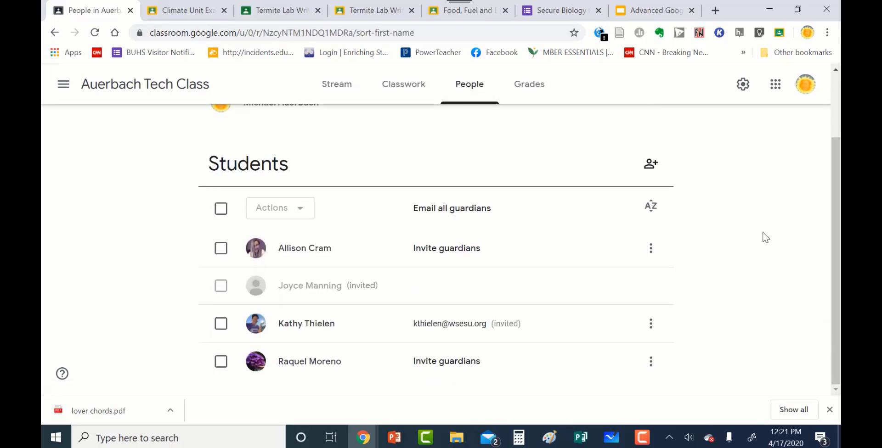
pyautogui.scroll(2, 765, 238)
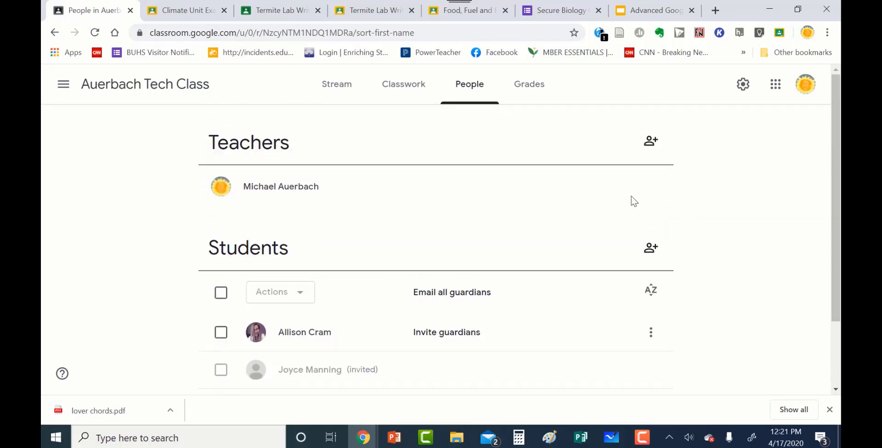
# Start a new assignment in the Auerbach Tech Class classwork and request originality reports for it.
pyautogui.click(392, 97)
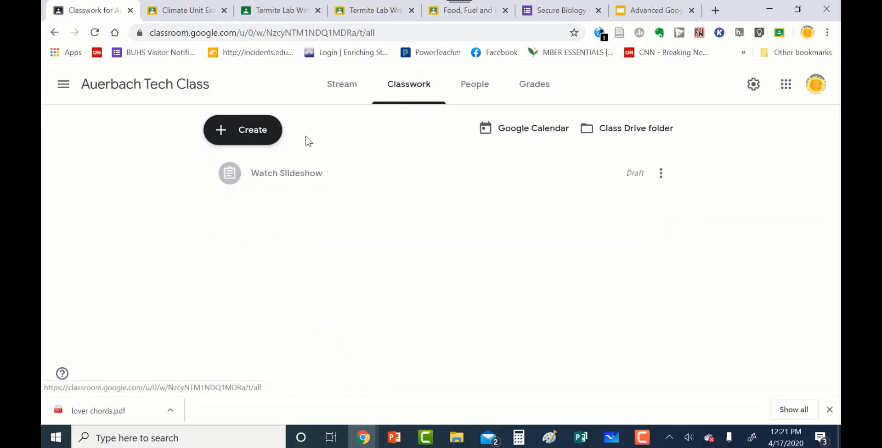
pyautogui.click(255, 142)
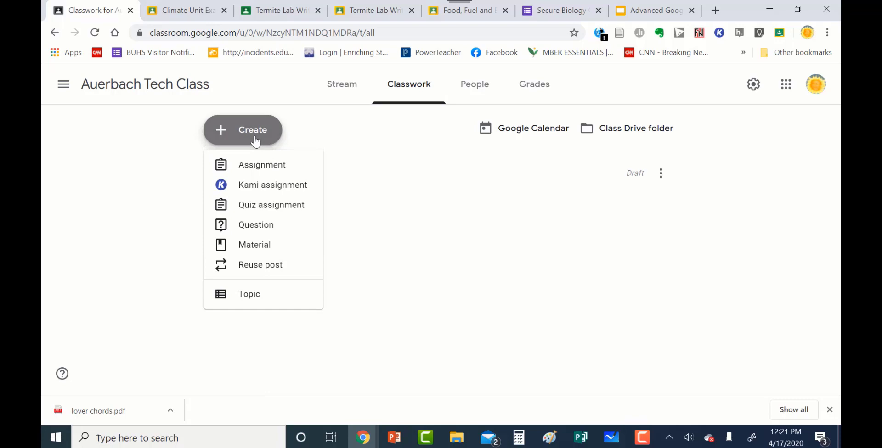
pyautogui.click(274, 170)
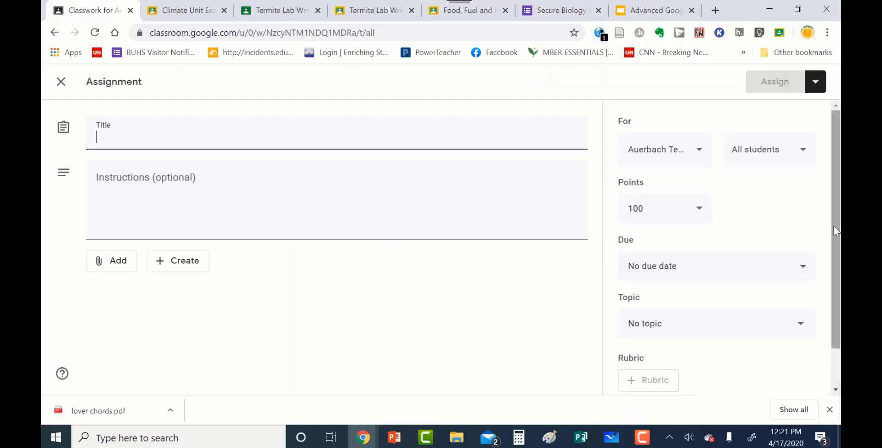
pyautogui.scroll(-2, 835, 221)
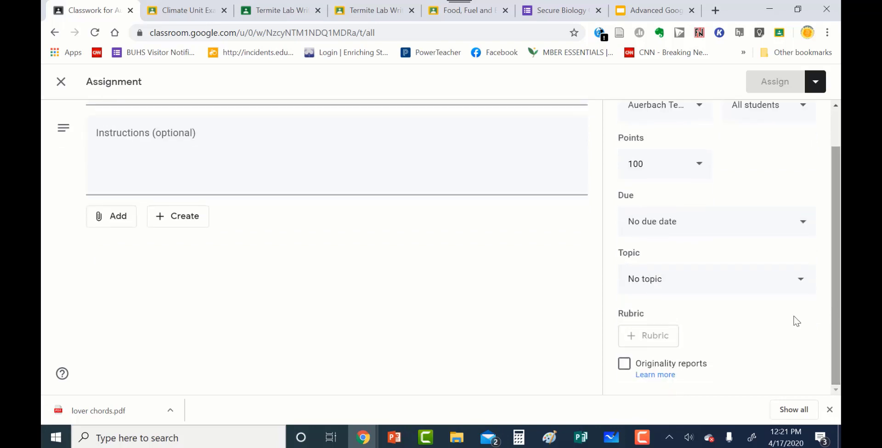
pyautogui.click(623, 365)
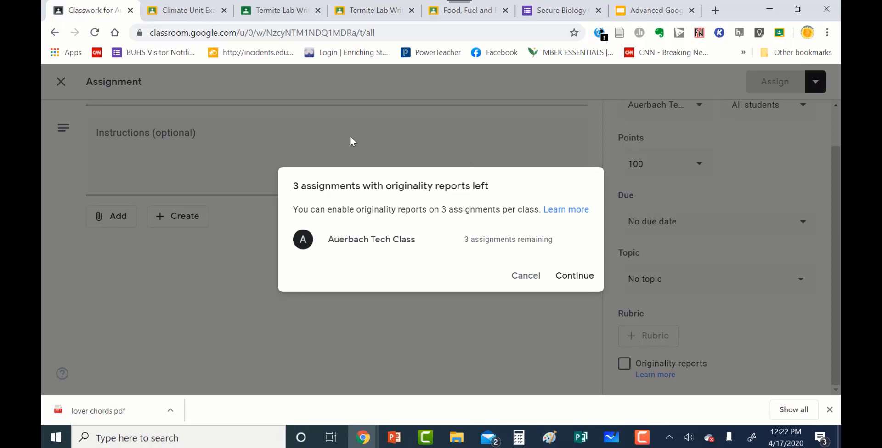
# Open the originality report of the student's Climate Unit Exam and examine the nasa.gov web matches and the highlighted passages.
pyautogui.click(202, 9)
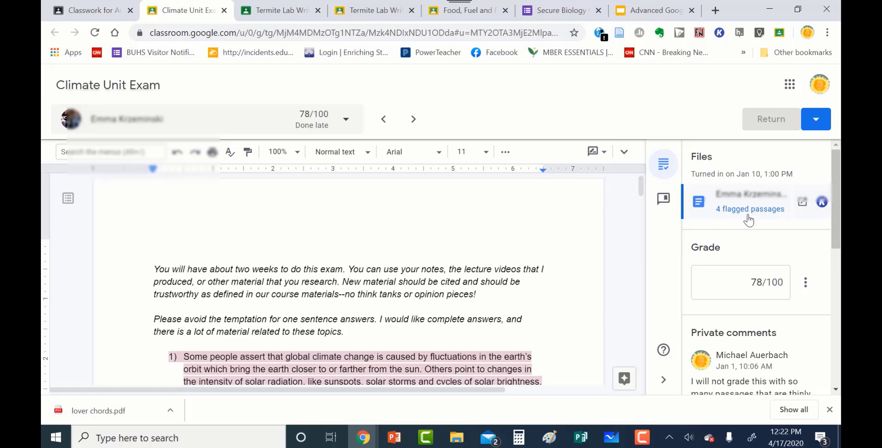
pyautogui.moveTo(749, 216)
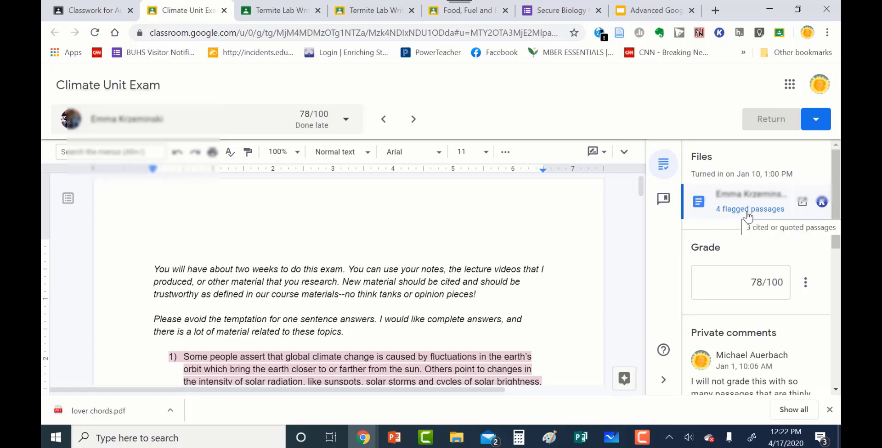
pyautogui.click(748, 212)
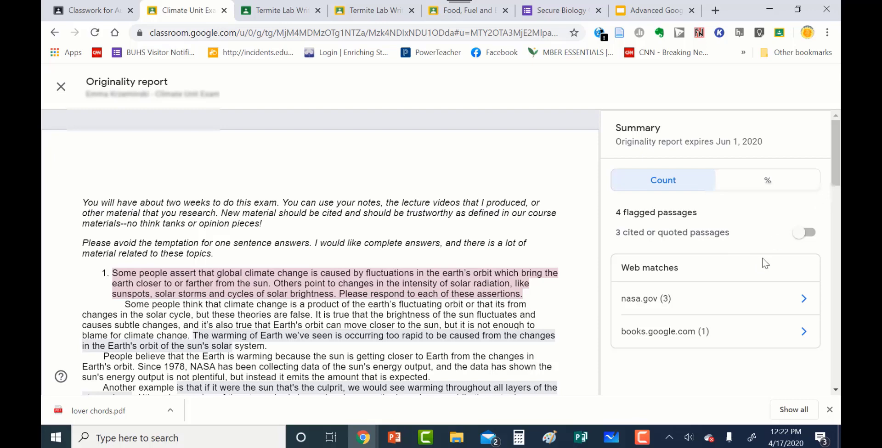
pyautogui.click(742, 299)
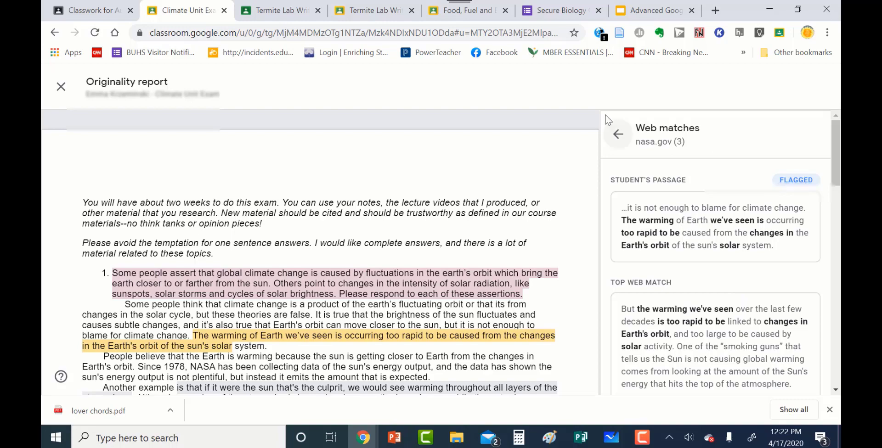
pyautogui.click(623, 145)
pyautogui.click(835, 295)
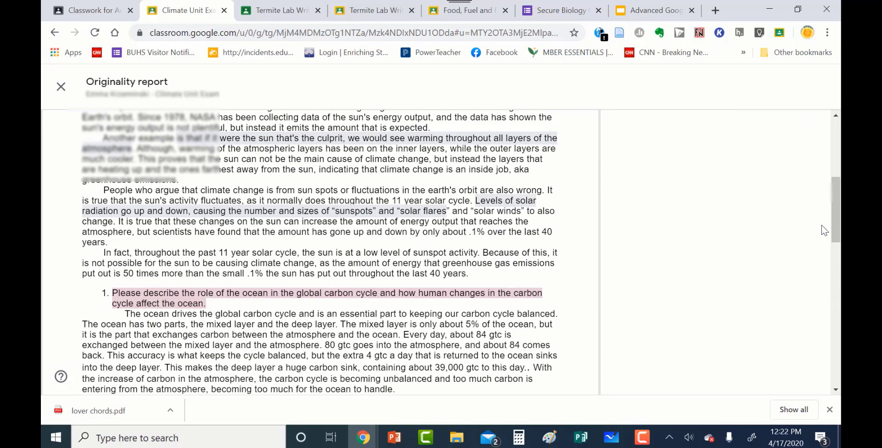
pyautogui.moveTo(833, 222); pyautogui.dragTo(832, 153)
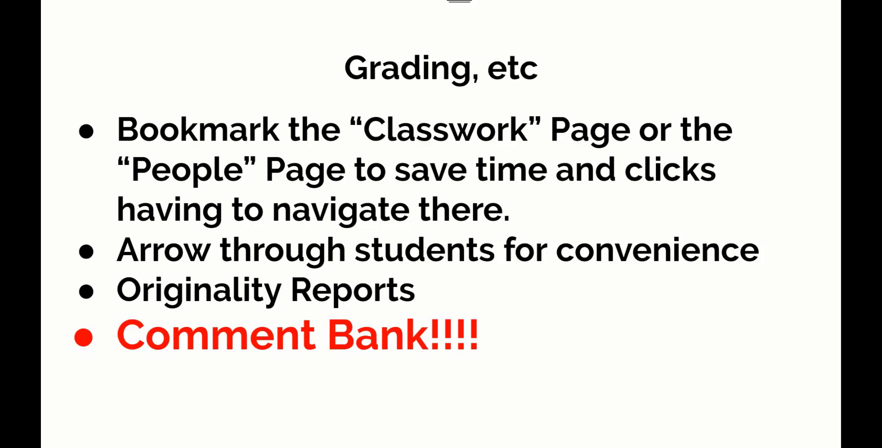
# Exit the slide show, switch to the Termite Lab Write Up submission and select "the termite followed it" in the first answer.
pyautogui.press('Escape')
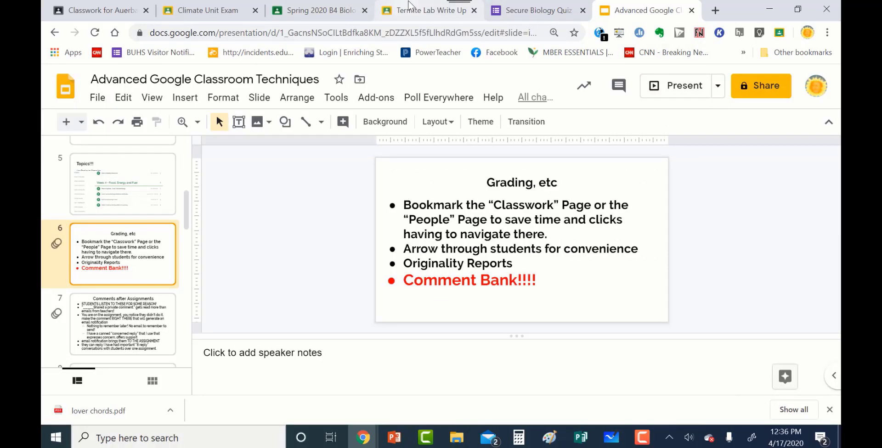
pyautogui.click(415, 10)
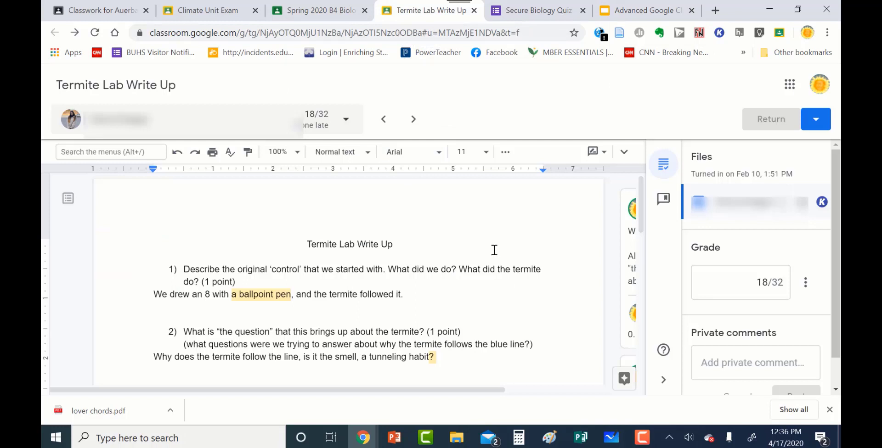
pyautogui.click(461, 270)
pyautogui.moveTo(312, 294); pyautogui.dragTo(402, 292)
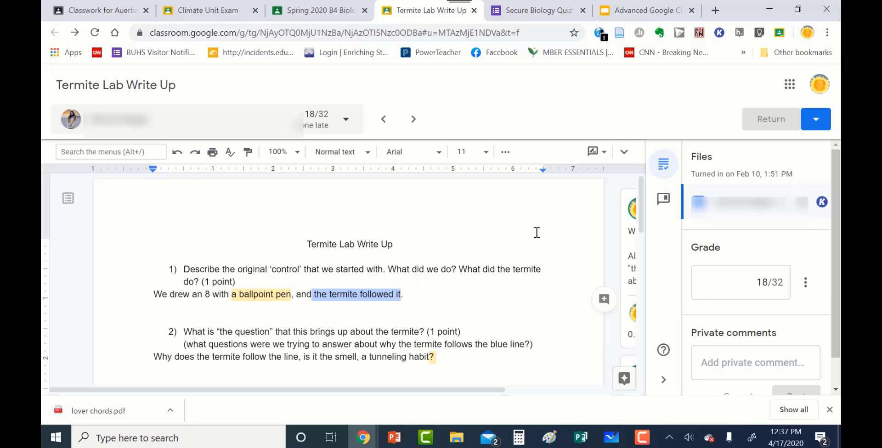
# Open the comment bank for the Termite Lab Write Up and browse its saved comments.
pyautogui.click(665, 201)
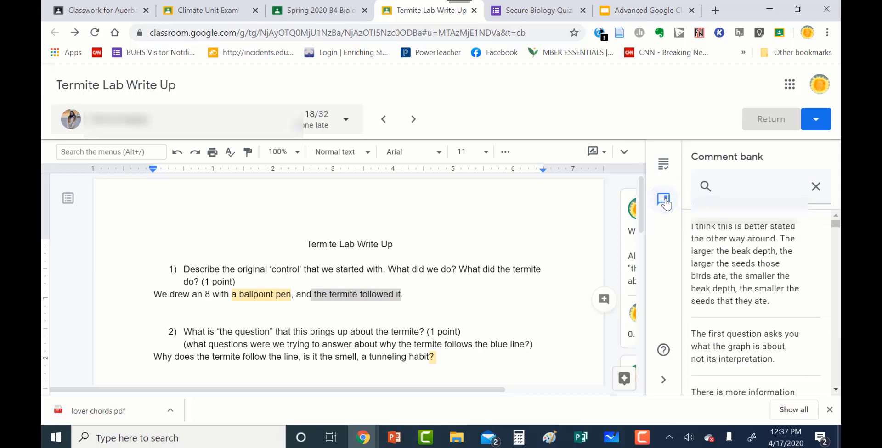
pyautogui.scroll(-10, 762, 322)
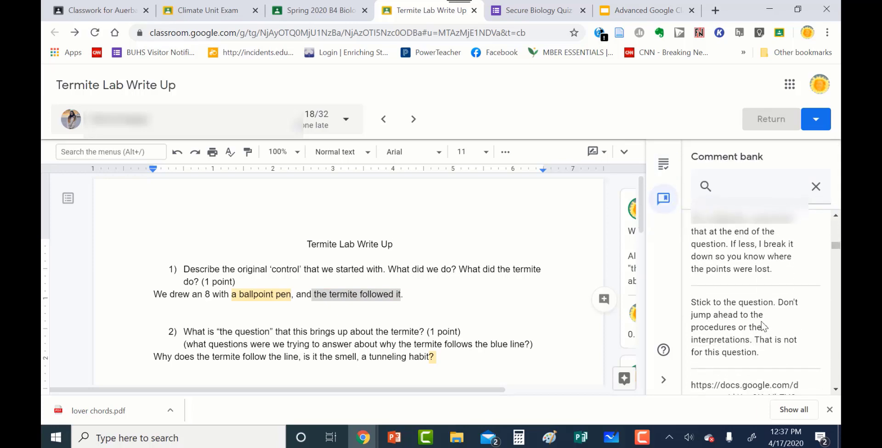
pyautogui.scroll(-10, 761, 322)
pyautogui.scroll(10, 762, 322)
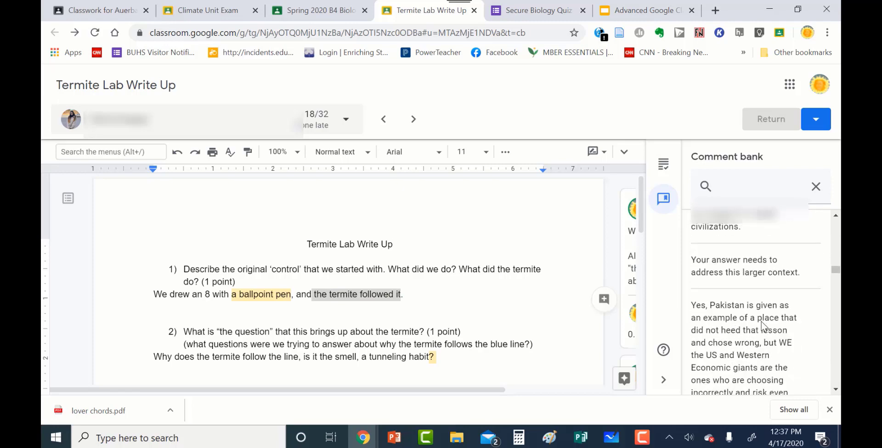
pyautogui.scroll(3, 762, 327)
pyautogui.scroll(10, 762, 327)
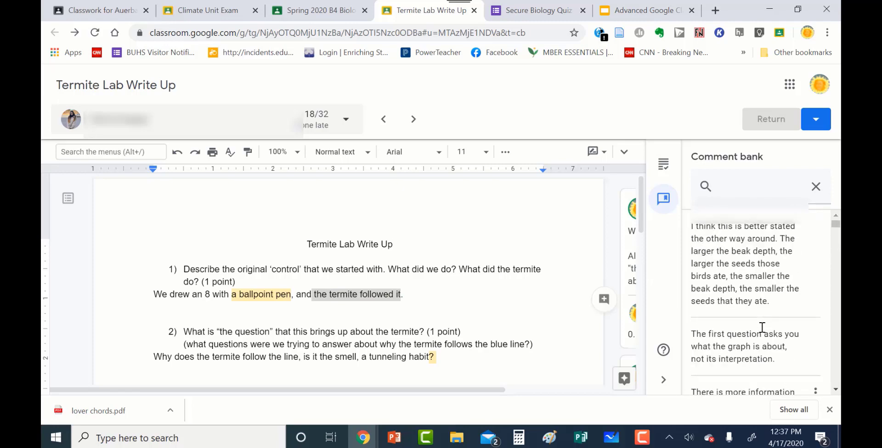
# Search the comment bank for "ter" and read the matching comments about saying "the termite".
pyautogui.click(735, 183)
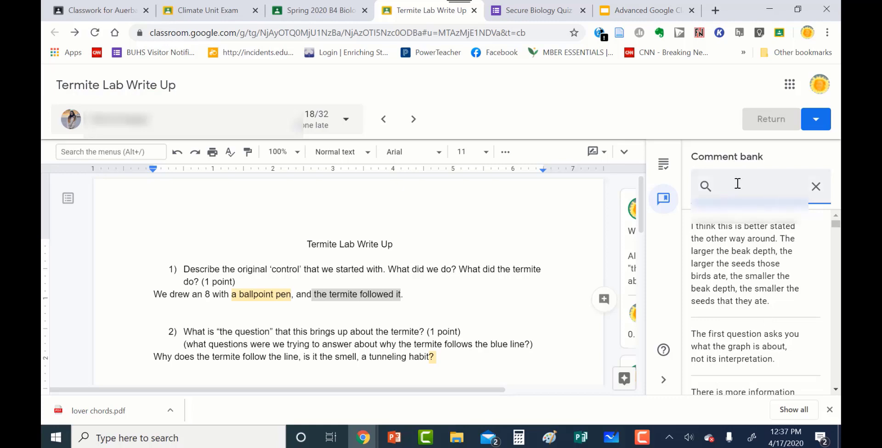
pyautogui.write('ter')
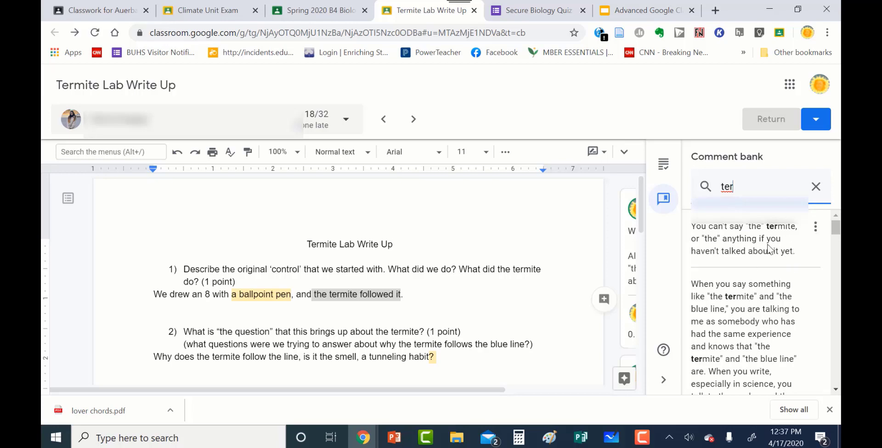
pyautogui.moveTo(794, 251); pyautogui.dragTo(690, 226)
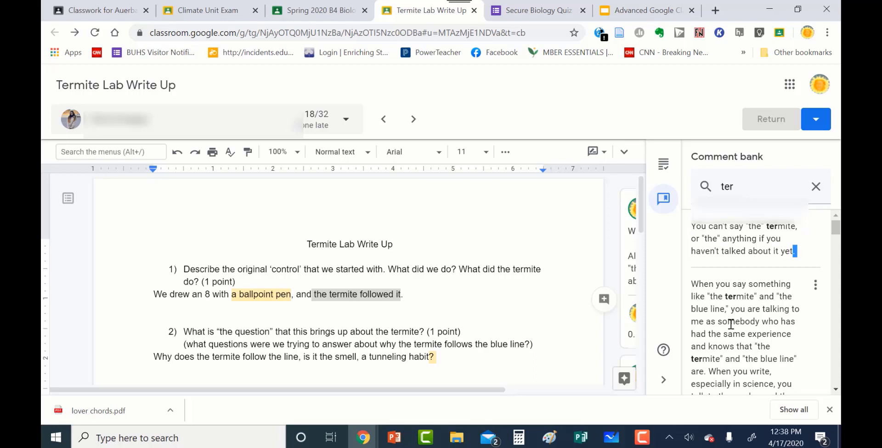
pyautogui.scroll(-3, 731, 324)
pyautogui.scroll(-1, 730, 325)
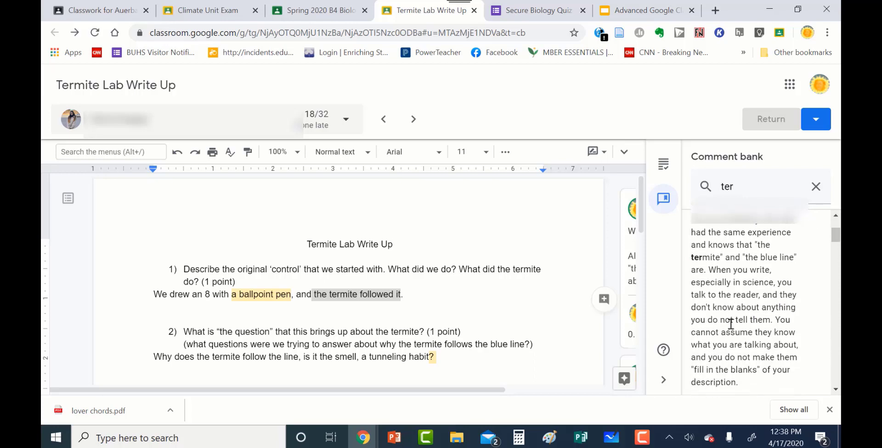
pyautogui.scroll(1, 730, 324)
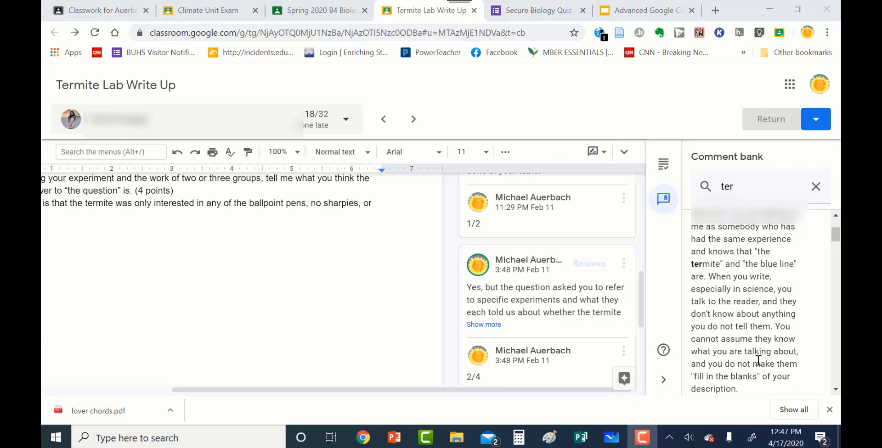
# Add the existing comment about referring to specific experiments and revising for more points to the comment bank.
pyautogui.click(624, 266)
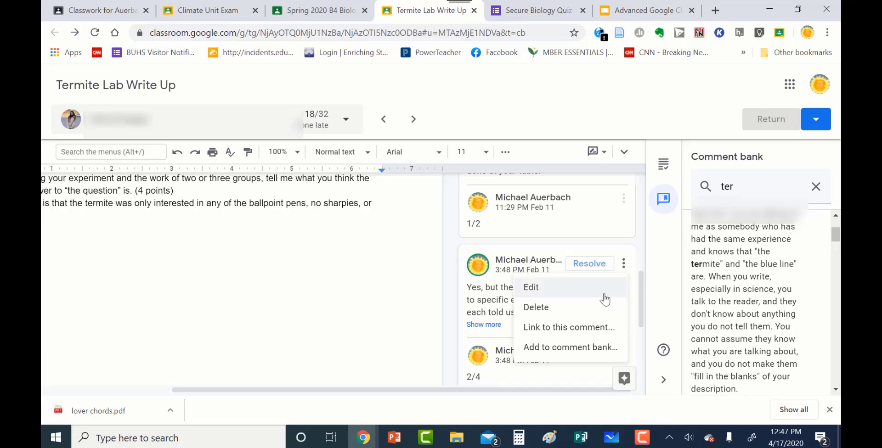
pyautogui.click(597, 347)
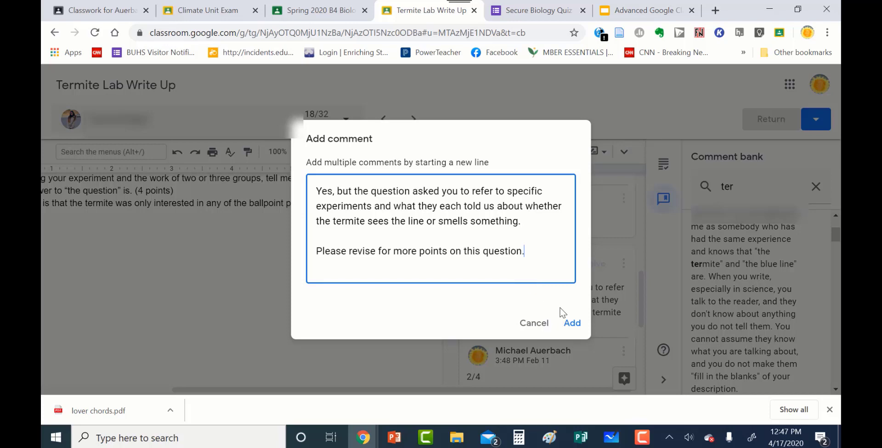
pyautogui.click(571, 323)
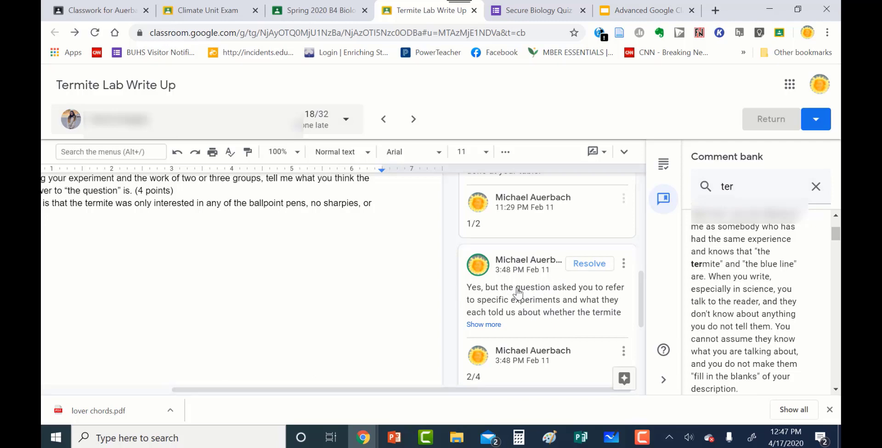
# Replace the comment bank search term with "the question" to look for the matching saved comments.
pyautogui.doubleClick(744, 188)
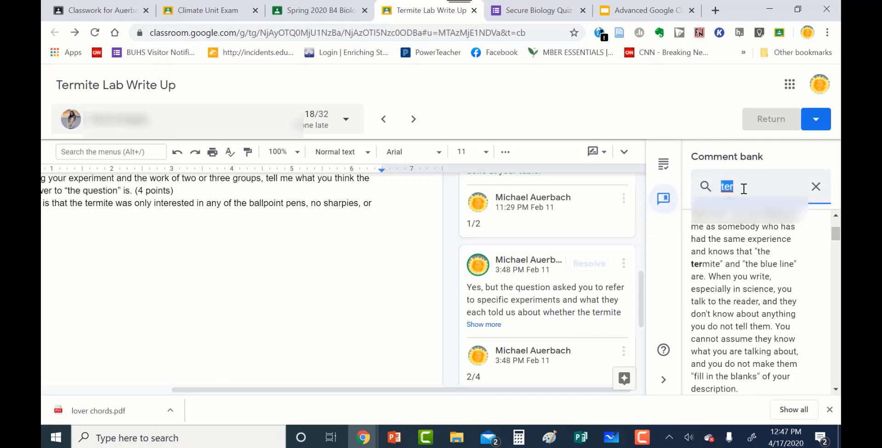
pyautogui.press('BackSpace')
pyautogui.write('the ')
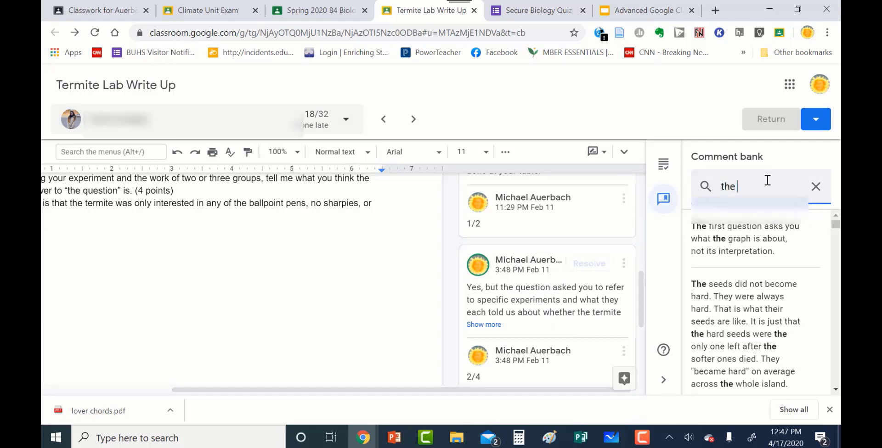
pyautogui.write('question')
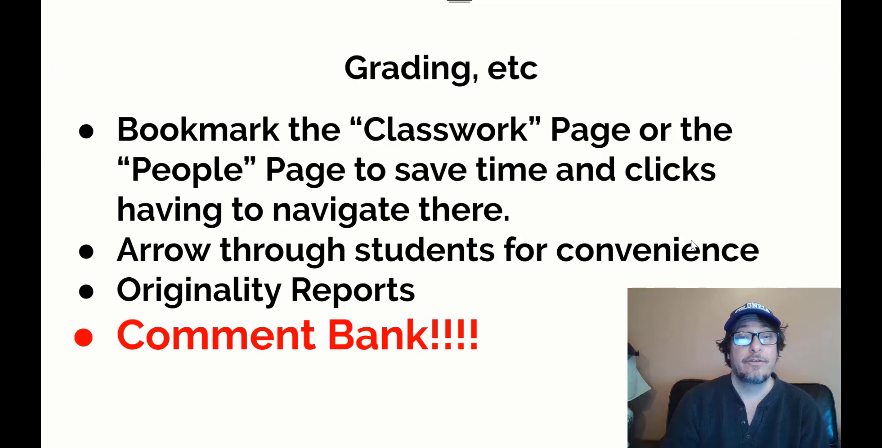
pyautogui.press('Right')
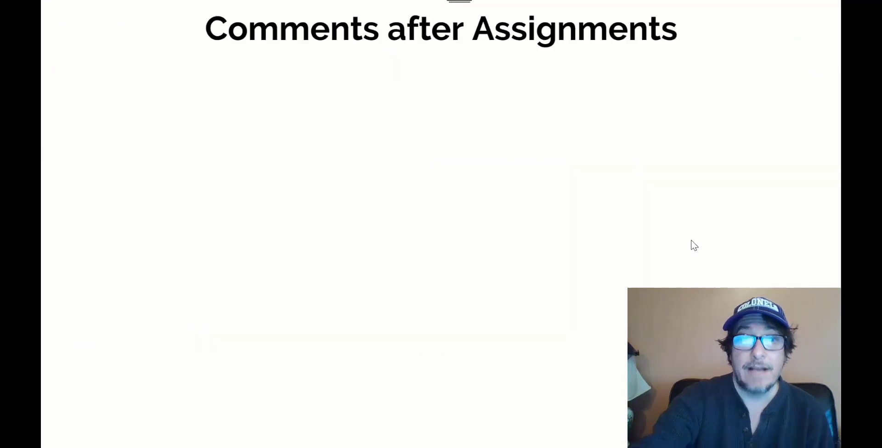